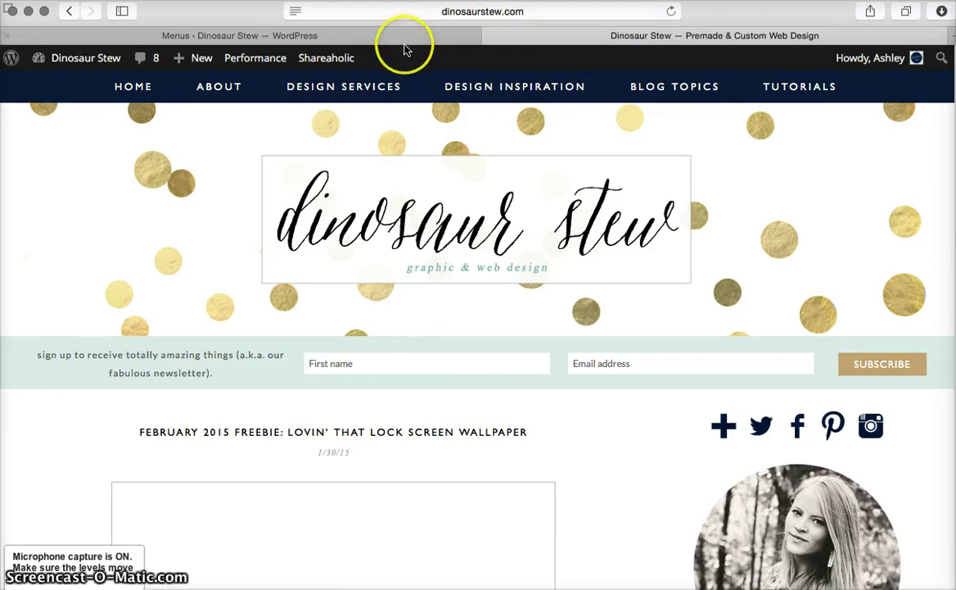
# Browse the live Dinosaur Stew About page and Blog Topics menu, then return to the Menus editor
pyautogui.moveTo(439, 131)
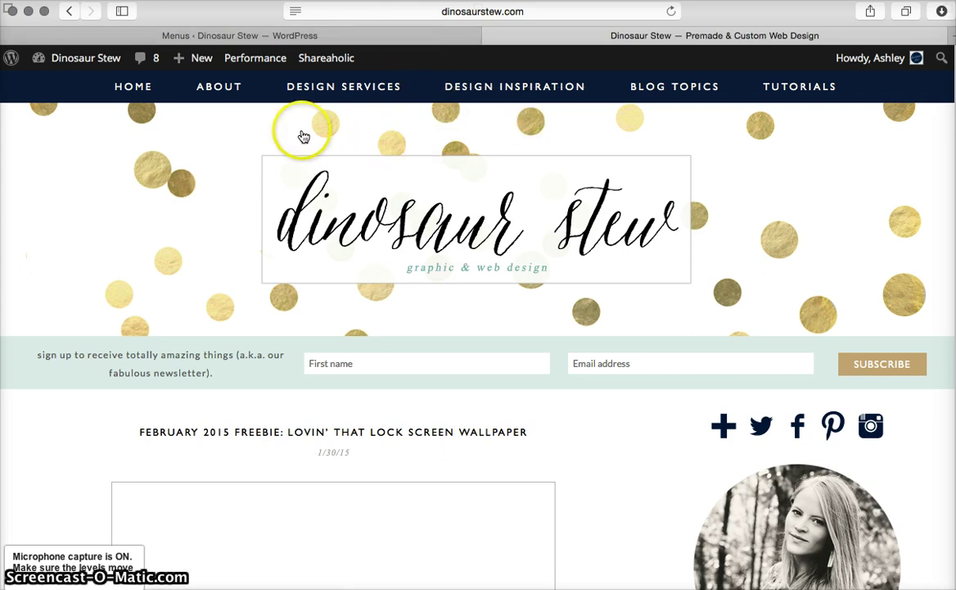
pyautogui.moveTo(242, 101)
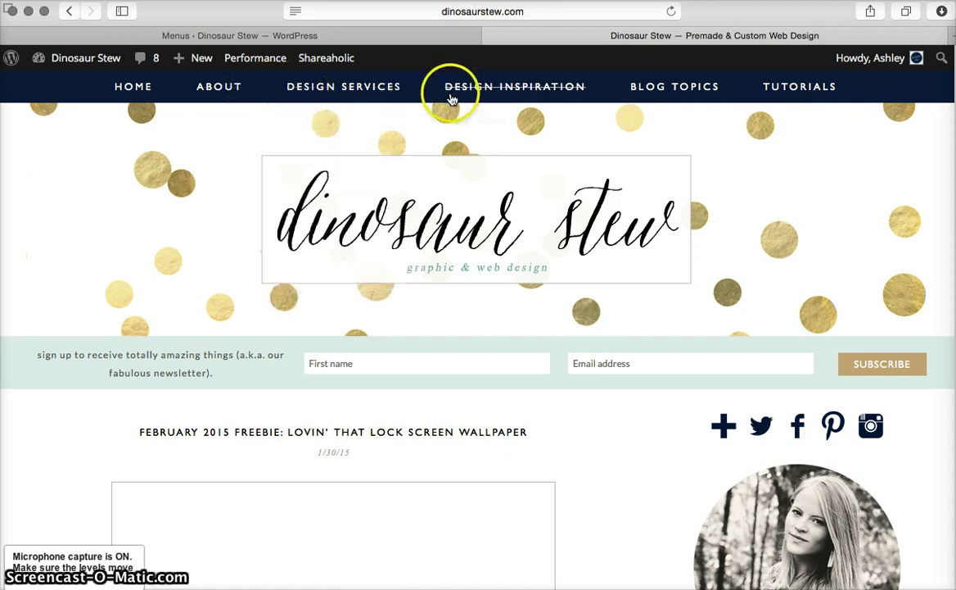
pyautogui.moveTo(534, 139)
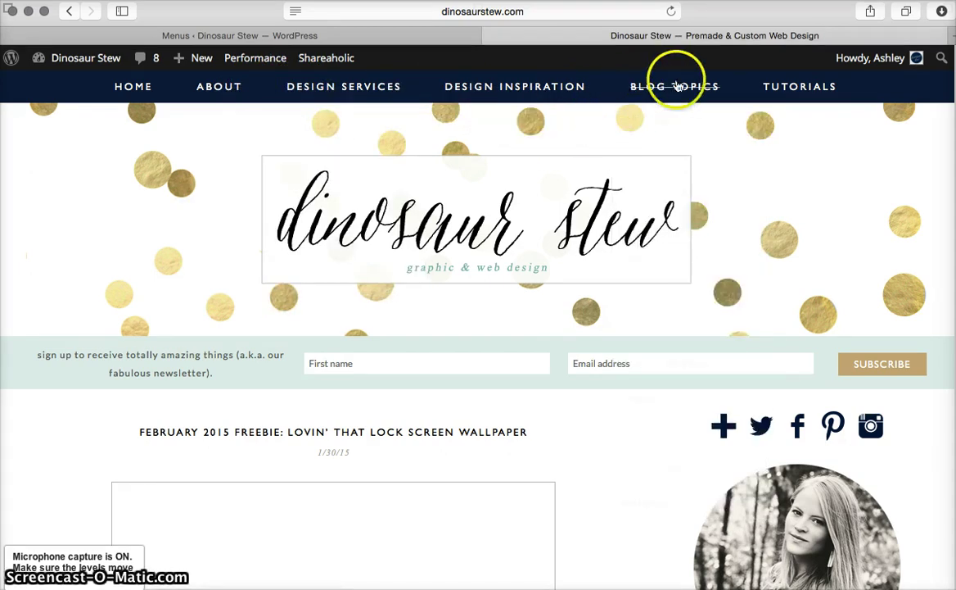
pyautogui.moveTo(678, 87)
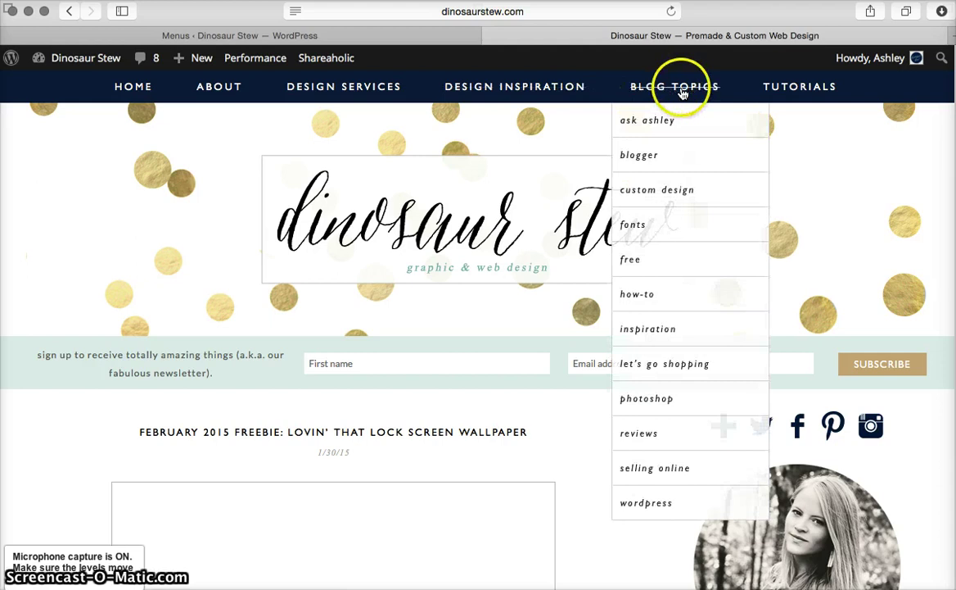
pyautogui.click(215, 87)
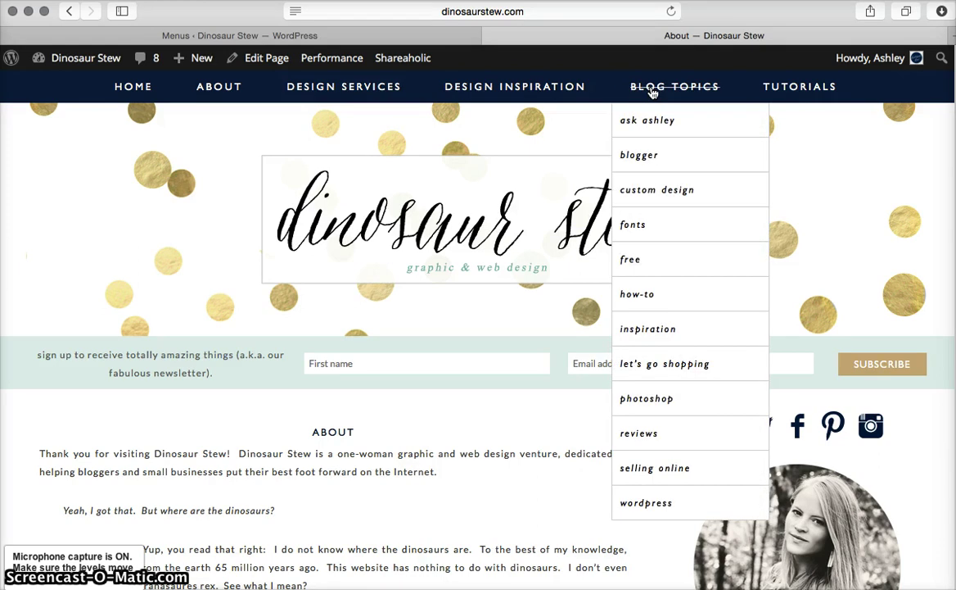
pyautogui.click(649, 89)
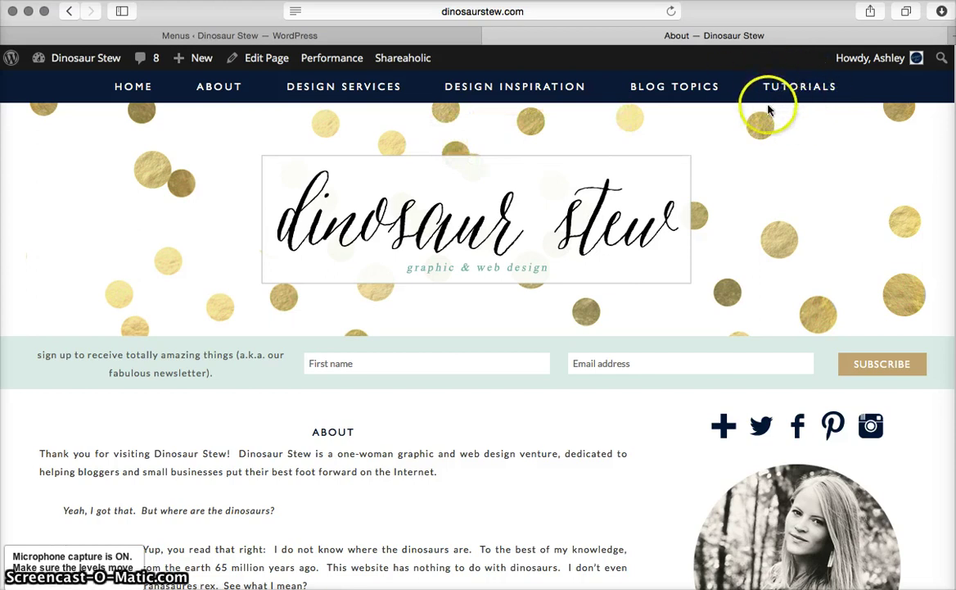
pyautogui.click(247, 36)
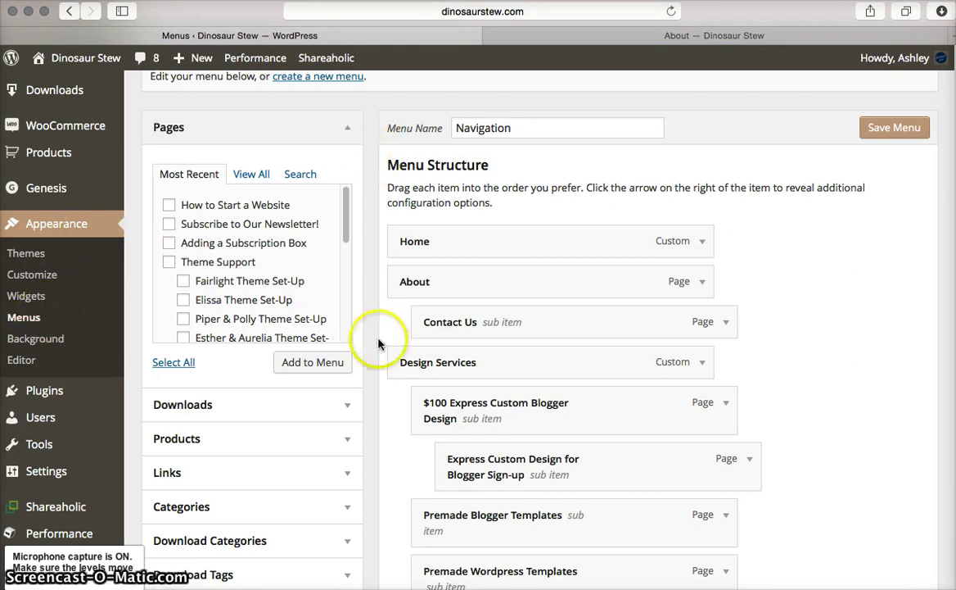
pyautogui.scroll(-3, 371, 305)
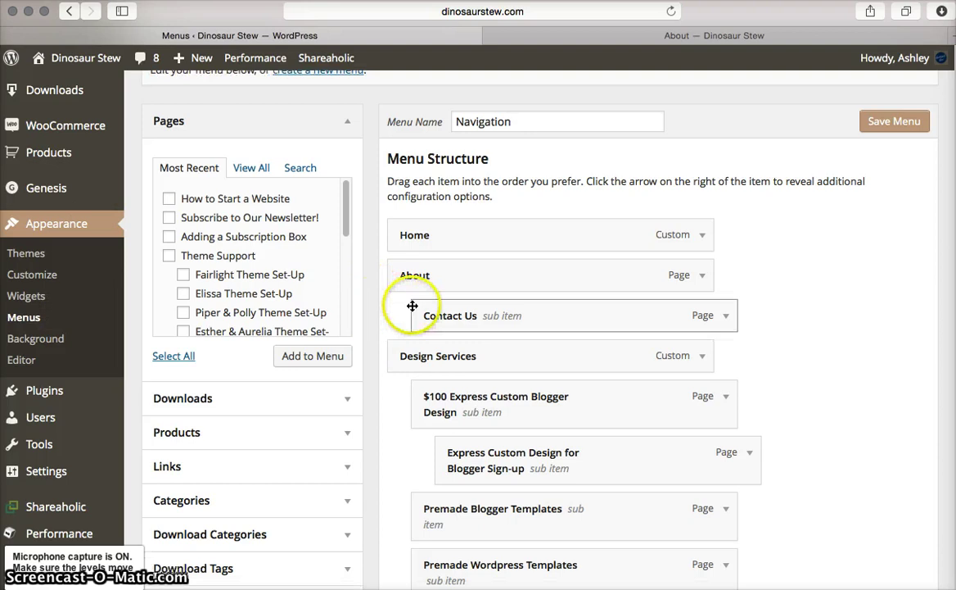
pyautogui.scroll(-18, 369, 308)
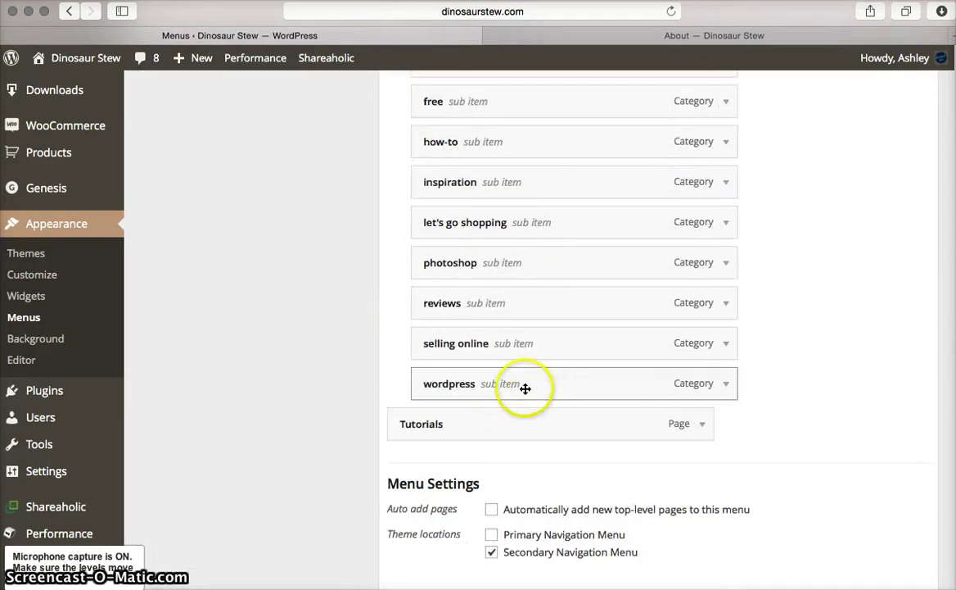
pyautogui.scroll(15, 767, 405)
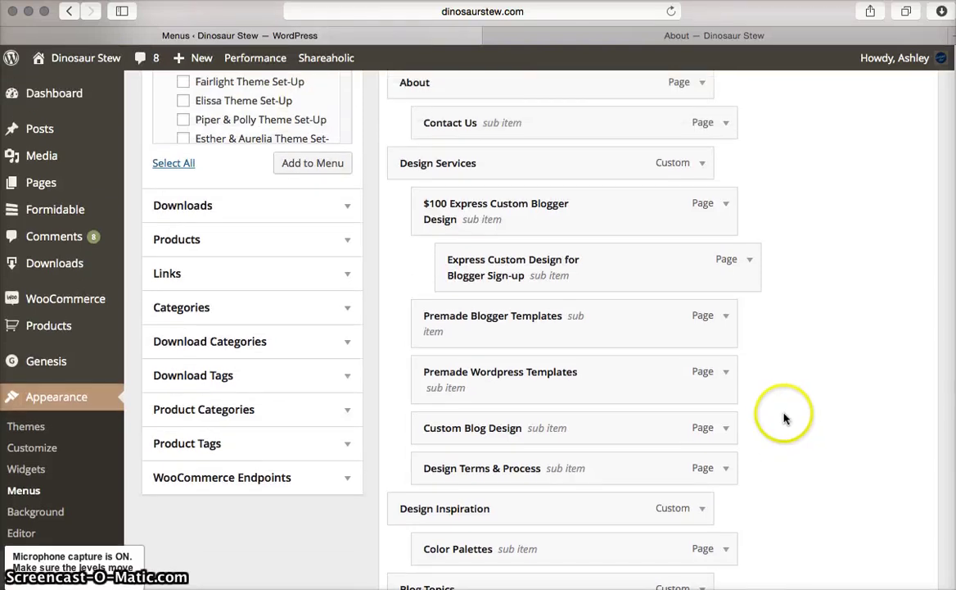
# Open the live site's How-To Tutorials page in its tab, then go back to the Menus editor
pyautogui.click(762, 30)
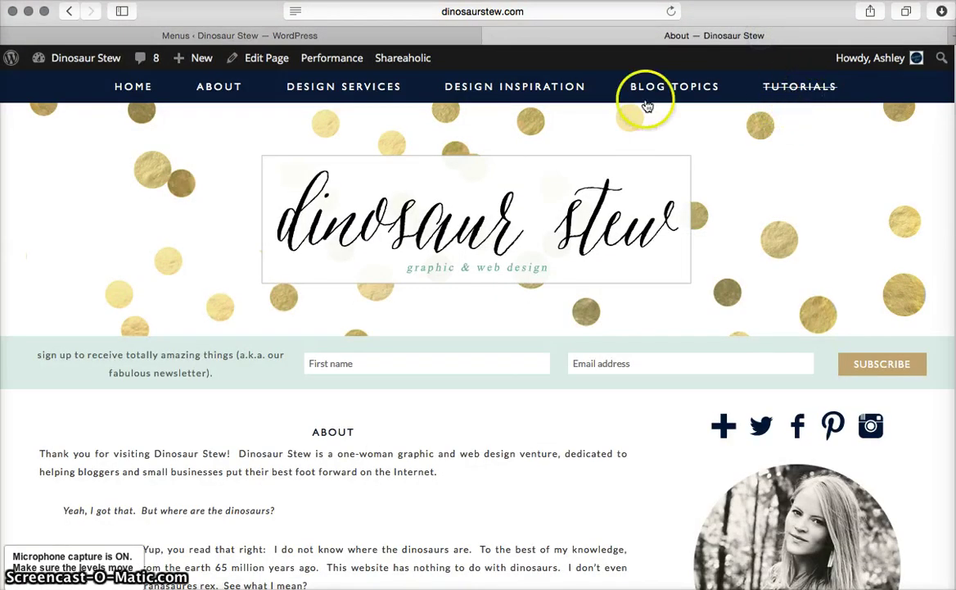
pyautogui.click(796, 88)
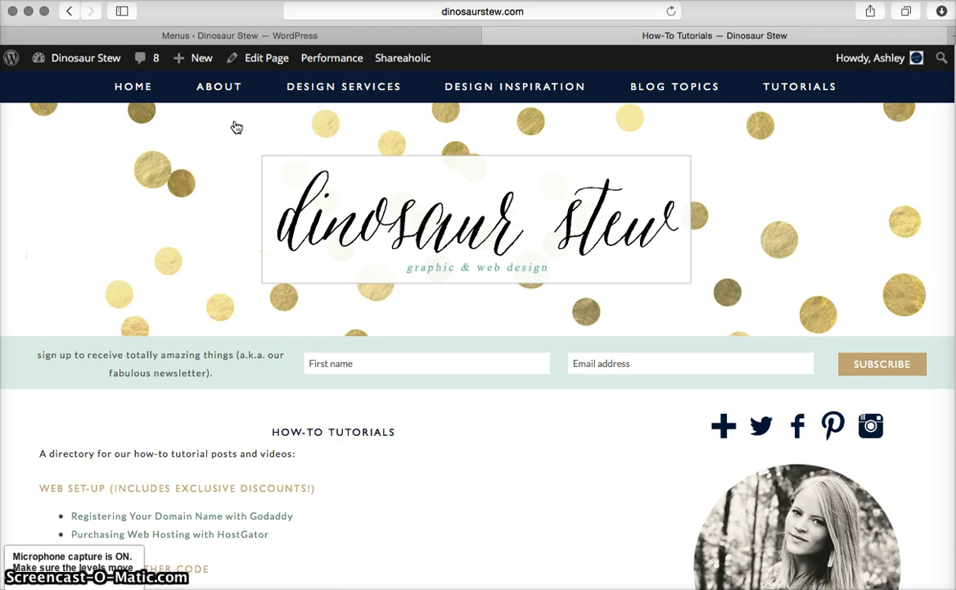
pyautogui.click(478, 20)
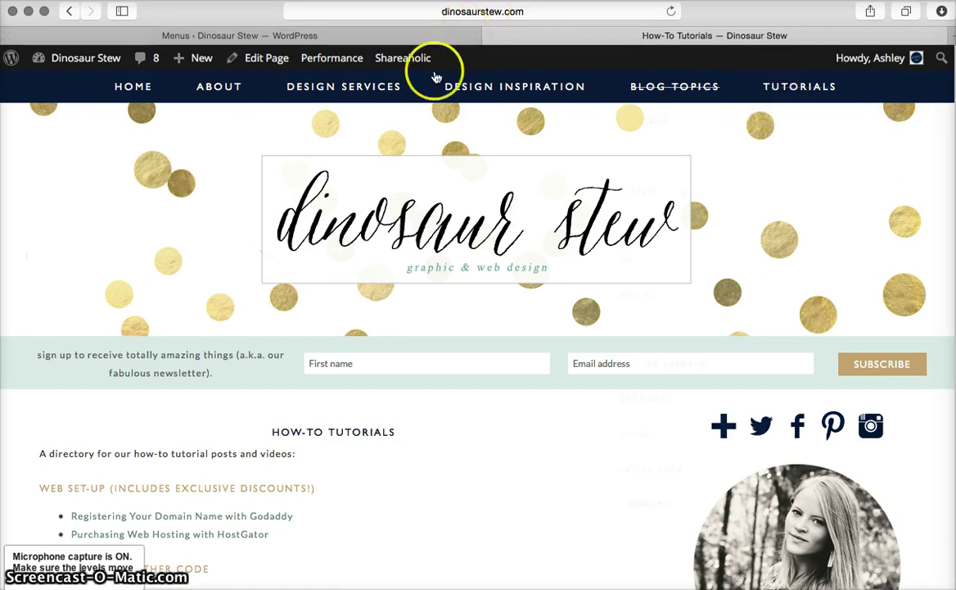
pyautogui.click(342, 36)
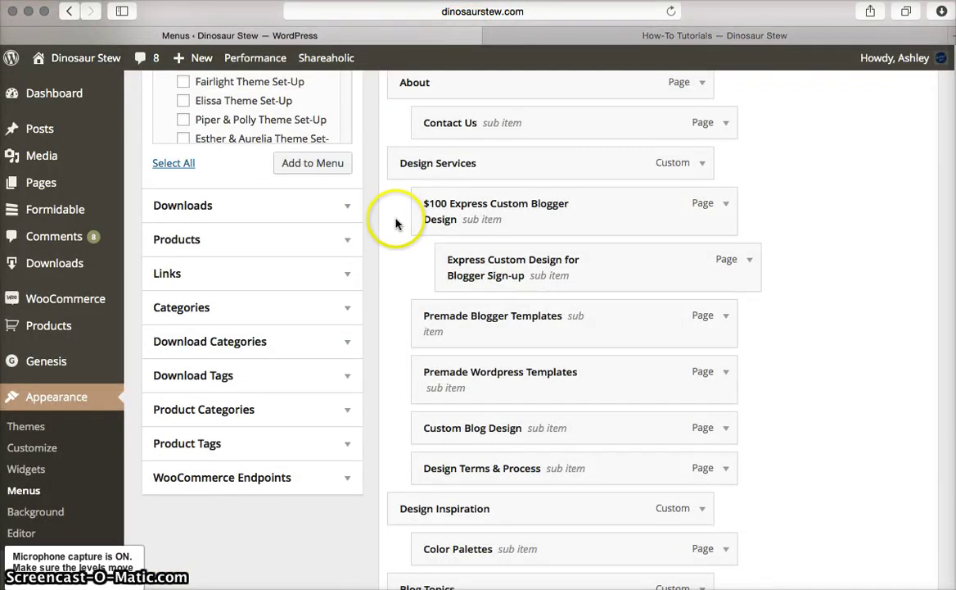
# From the Links panel, add a custom link with URL # and link text Tutorials
pyautogui.scroll(3, 395, 221)
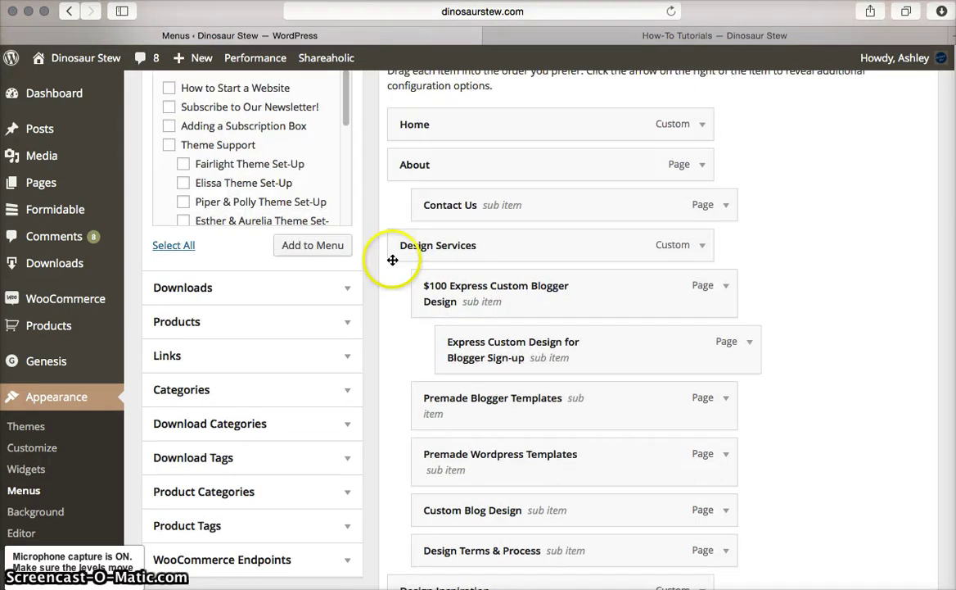
pyautogui.click(341, 360)
pyautogui.scroll(5, 391, 358)
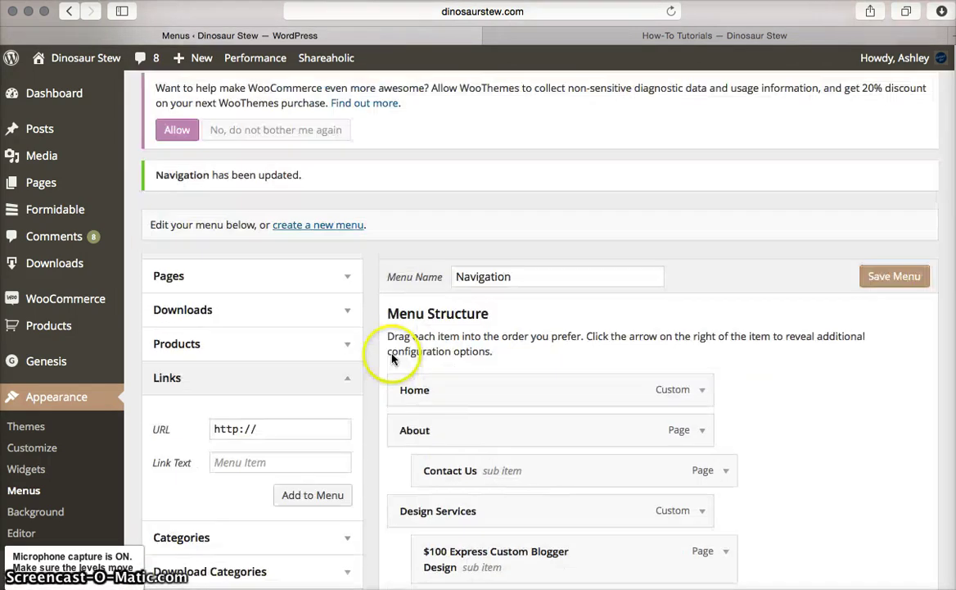
pyautogui.scroll(-2, 254, 344)
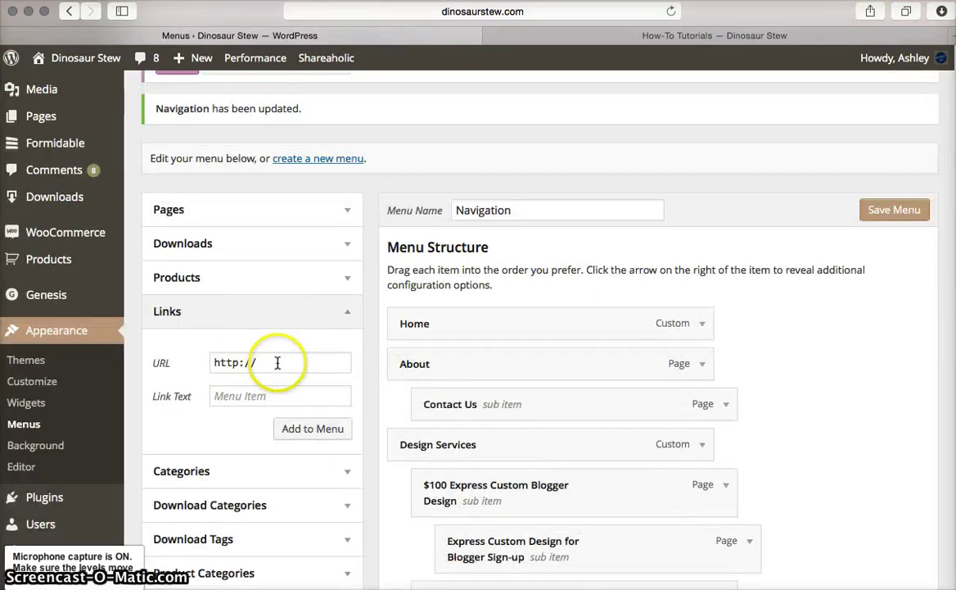
pyautogui.click(152, 360)
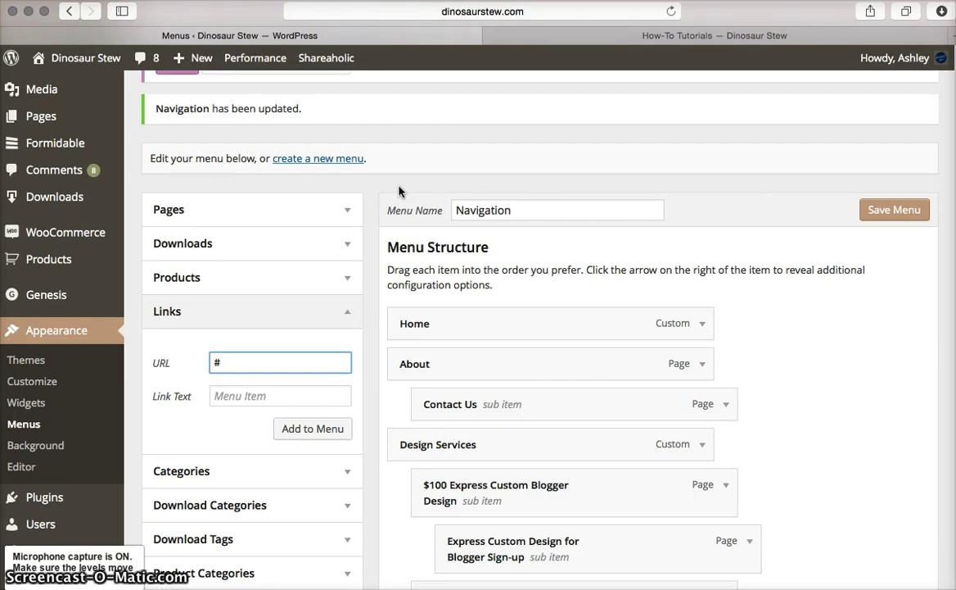
pyautogui.press('Tab')
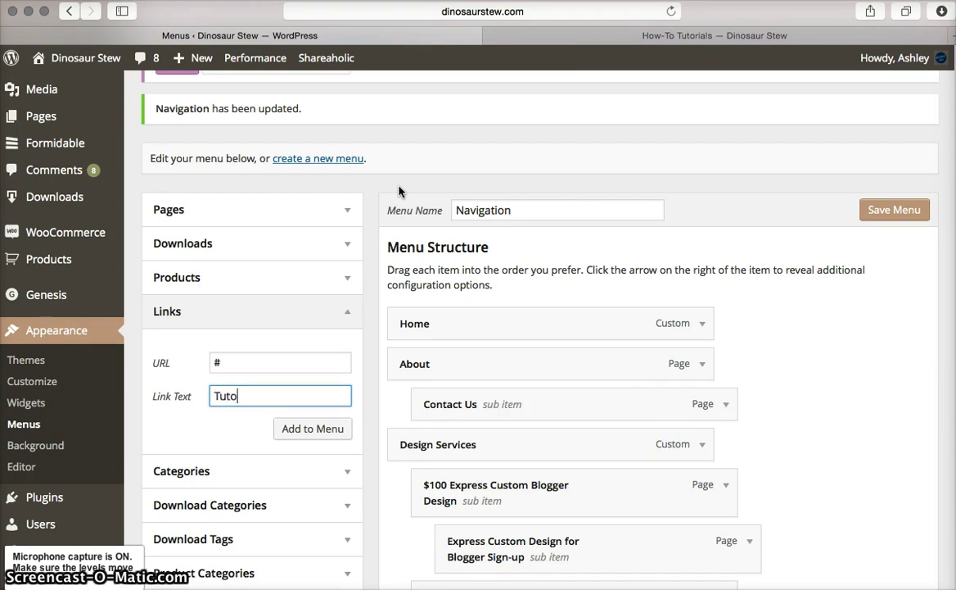
pyautogui.click(313, 426)
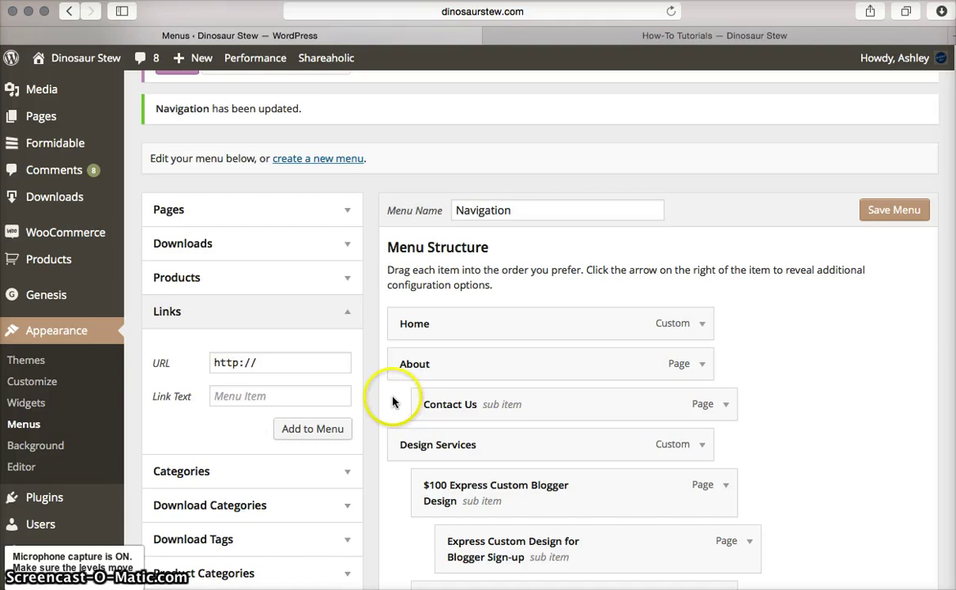
# Move the Tutorials Custom item above Tutorials Page and indent that page beneath it
pyautogui.scroll(-15, 394, 402)
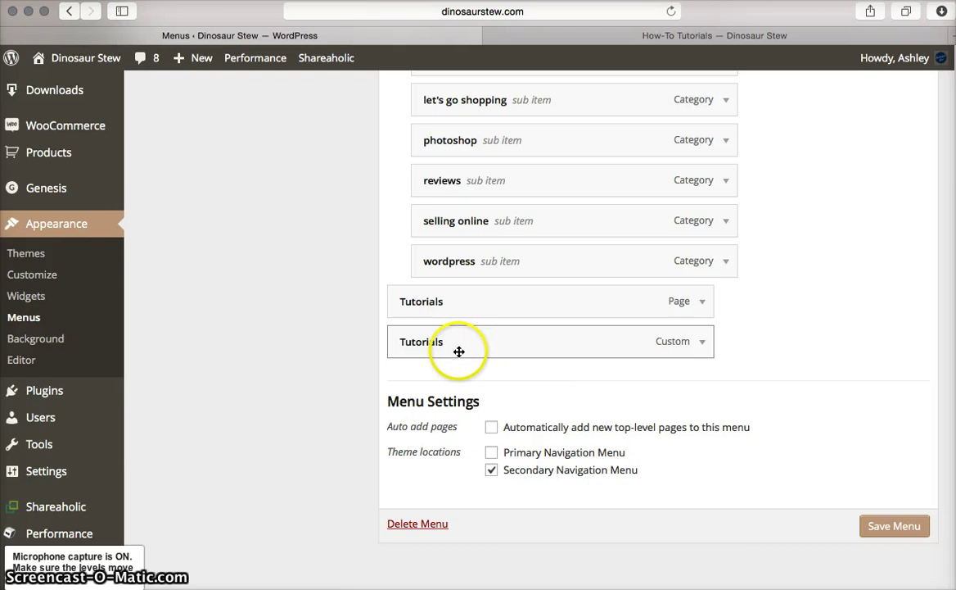
pyautogui.moveTo(456, 348)
pyautogui.mouseDown()
pyautogui.moveTo(451, 342)
pyautogui.moveTo(451, 367)
pyautogui.moveTo(456, 357)
pyautogui.mouseUp()
pyautogui.click(705, 355)
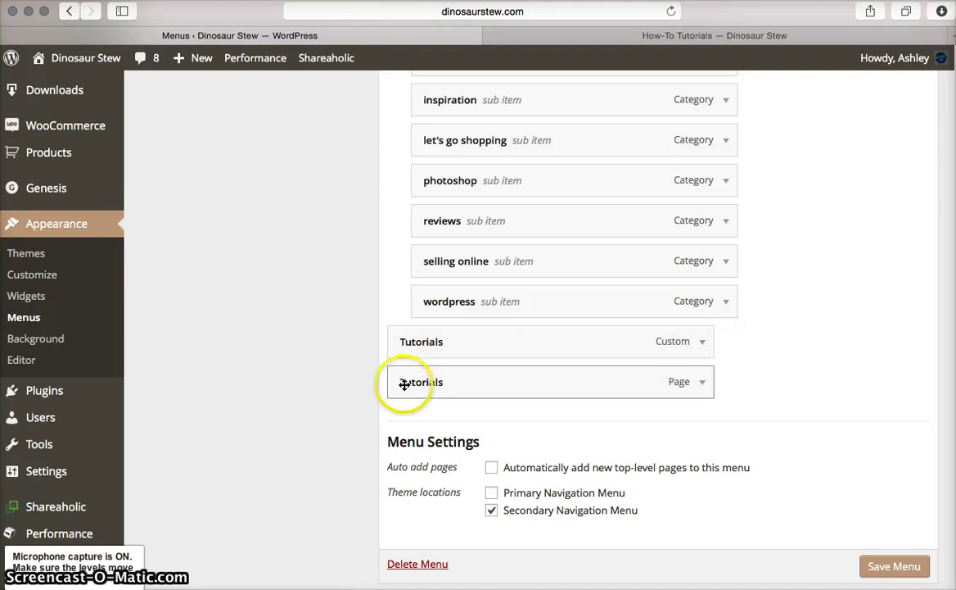
pyautogui.moveTo(408, 384); pyautogui.dragTo(425, 385)
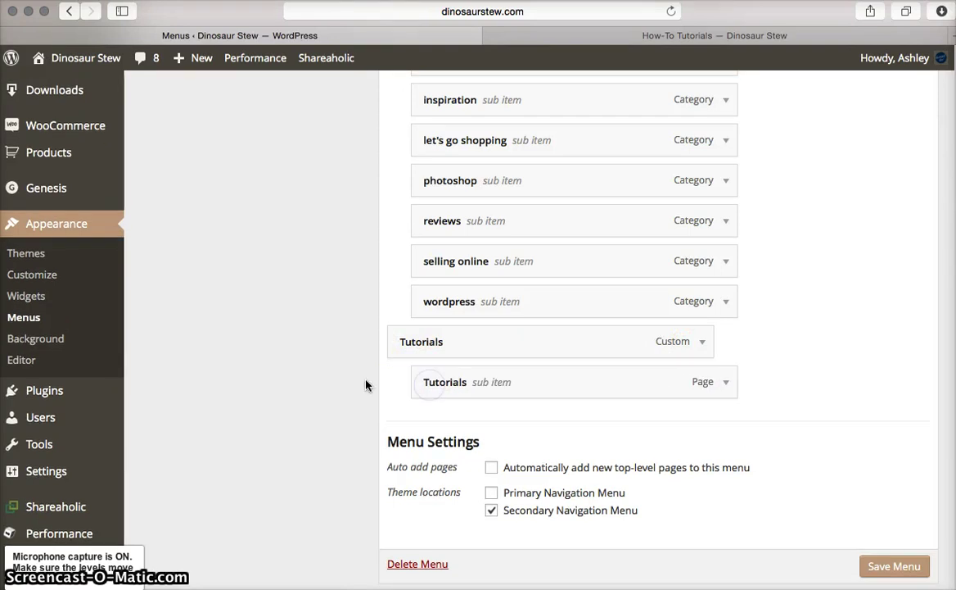
pyautogui.click(328, 386)
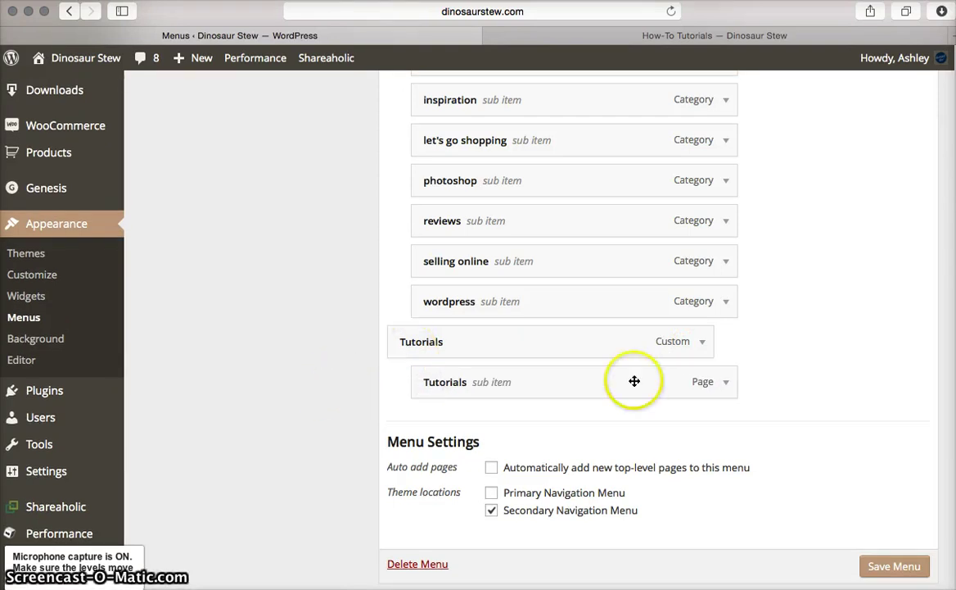
# Change the nested Tutorials page's Navigation Label to How-To... and collapse its settings
pyautogui.click(726, 382)
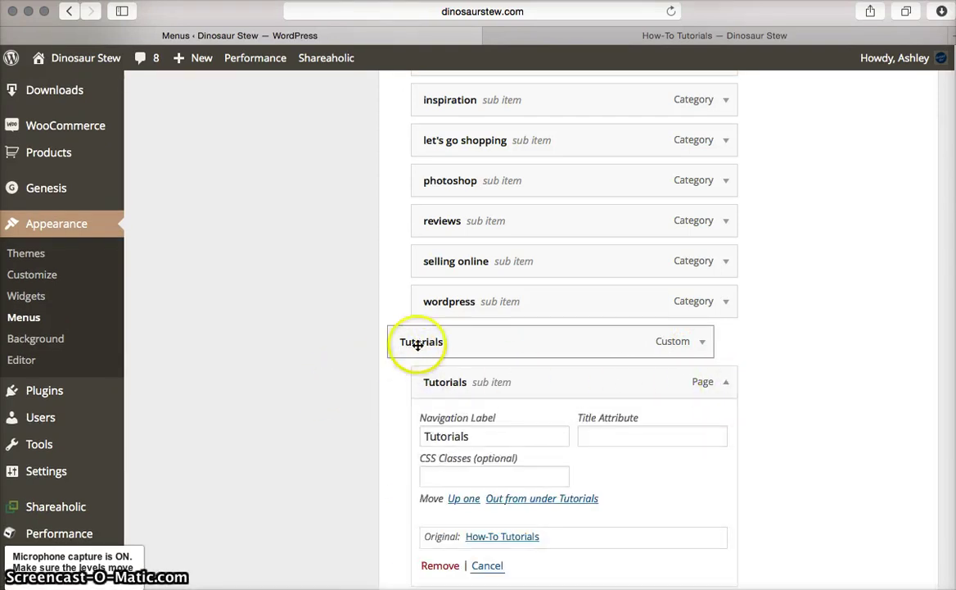
pyautogui.doubleClick(494, 442)
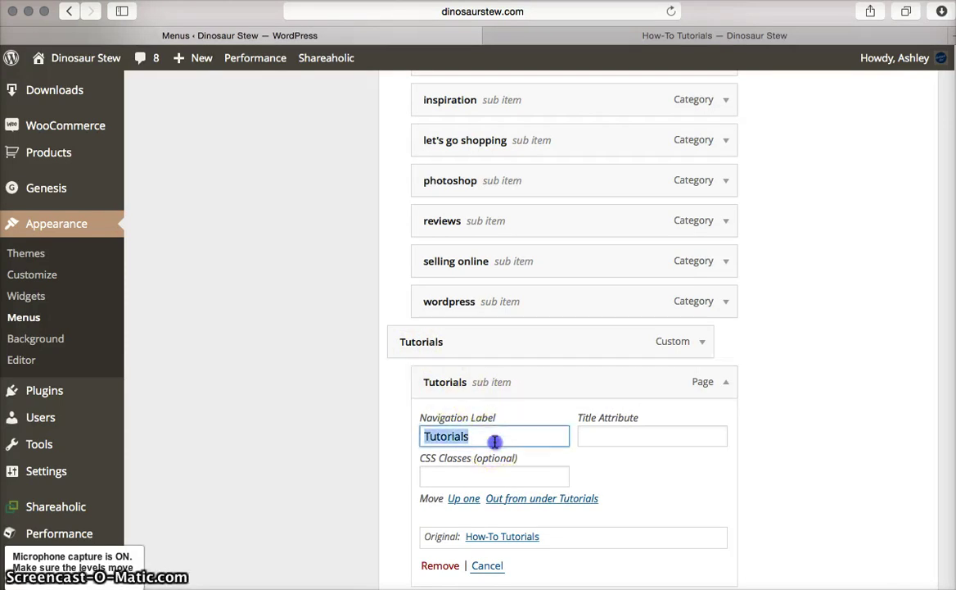
pyautogui.click(261, 356)
pyautogui.scroll(-1, 277, 361)
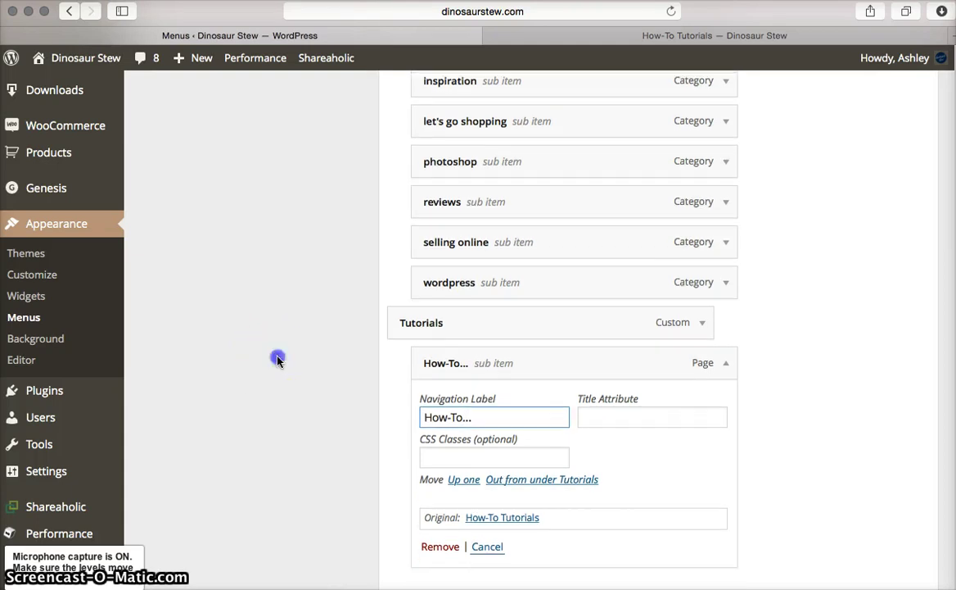
pyautogui.click(726, 363)
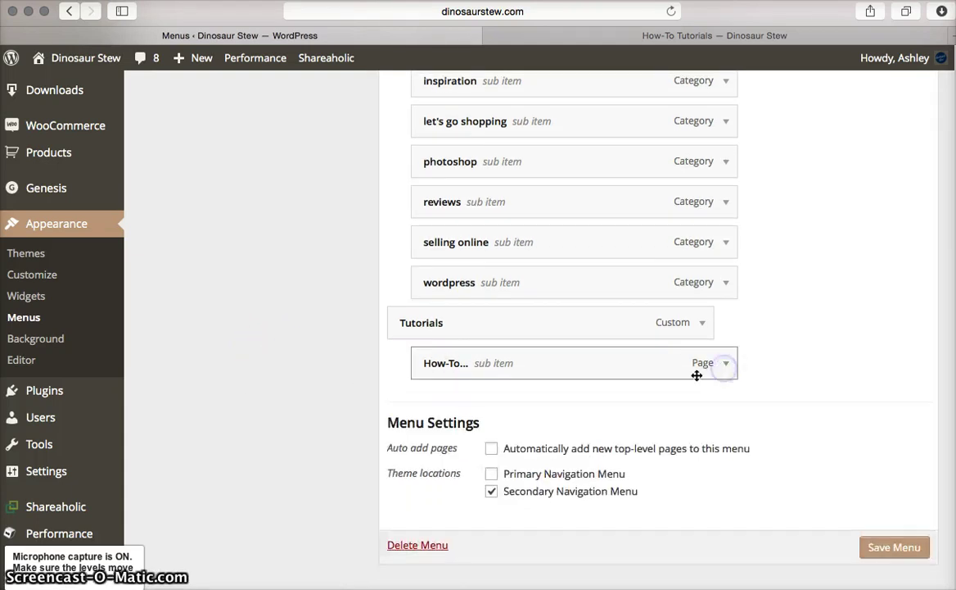
pyautogui.scroll(15, 344, 386)
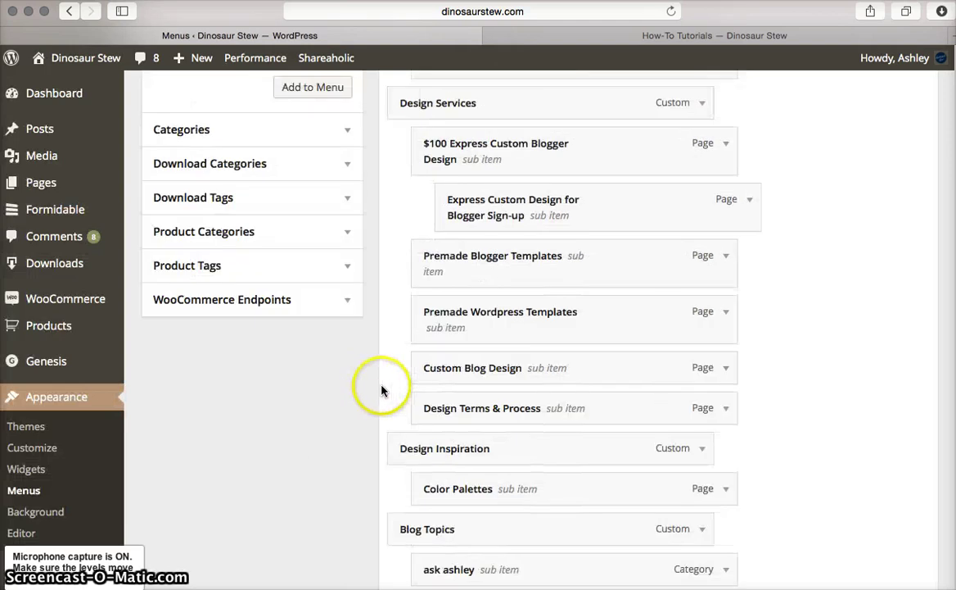
pyautogui.scroll(10, 383, 387)
pyautogui.scroll(-6, 380, 377)
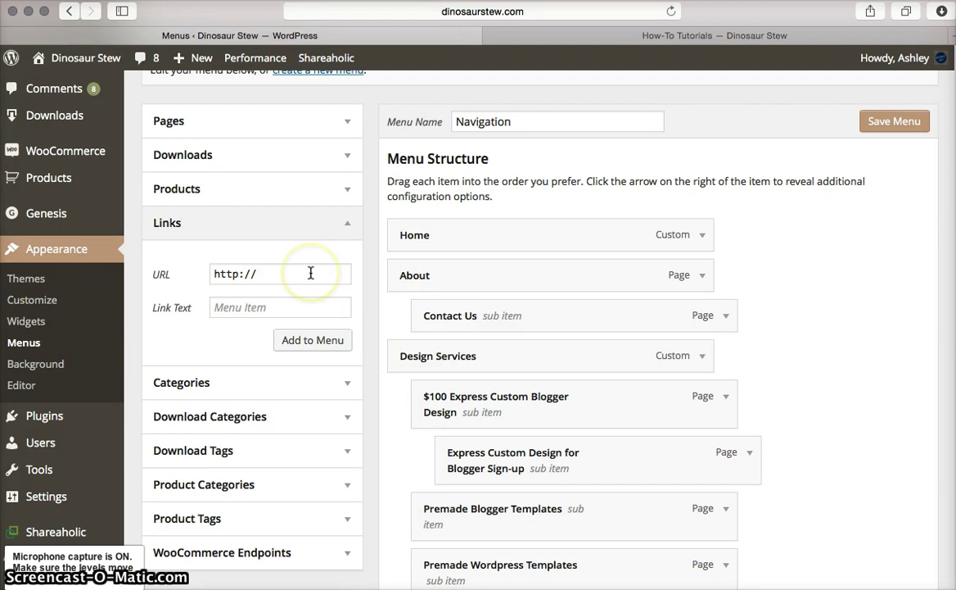
# Add a Links panel entry with URL # and link text Theme Support to the menu
pyautogui.click(246, 273)
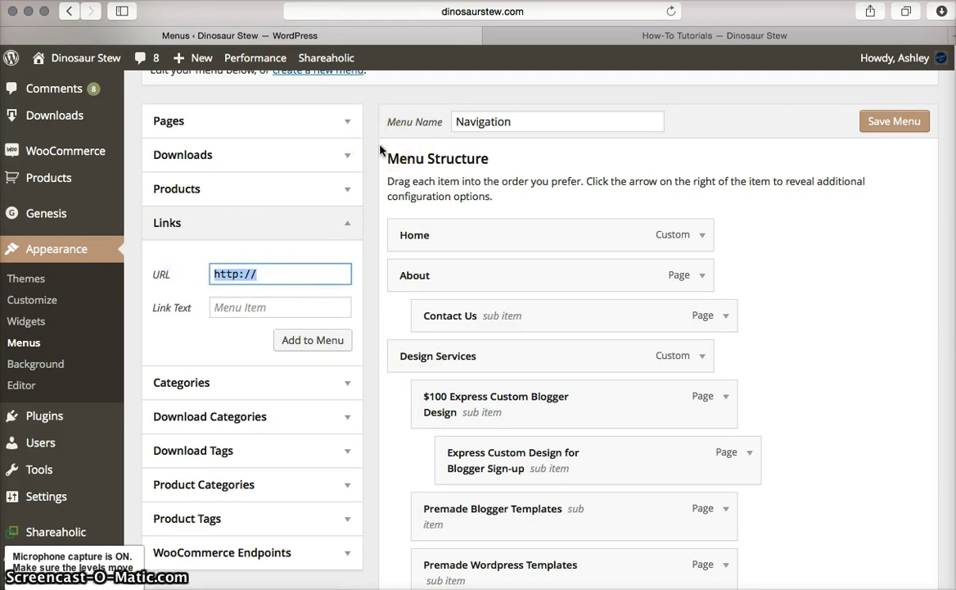
pyautogui.press('Tab')
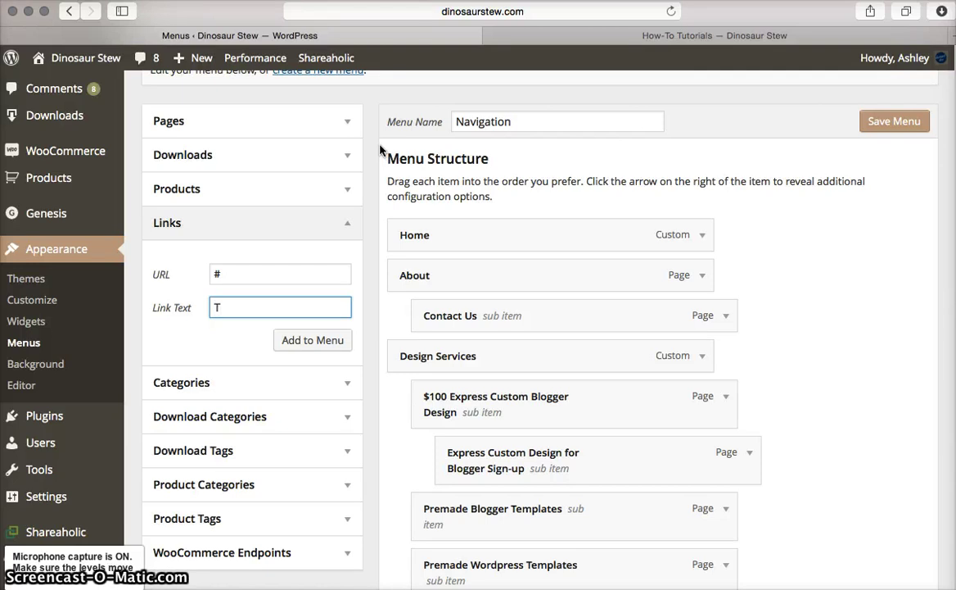
pyautogui.write('Theme Support')
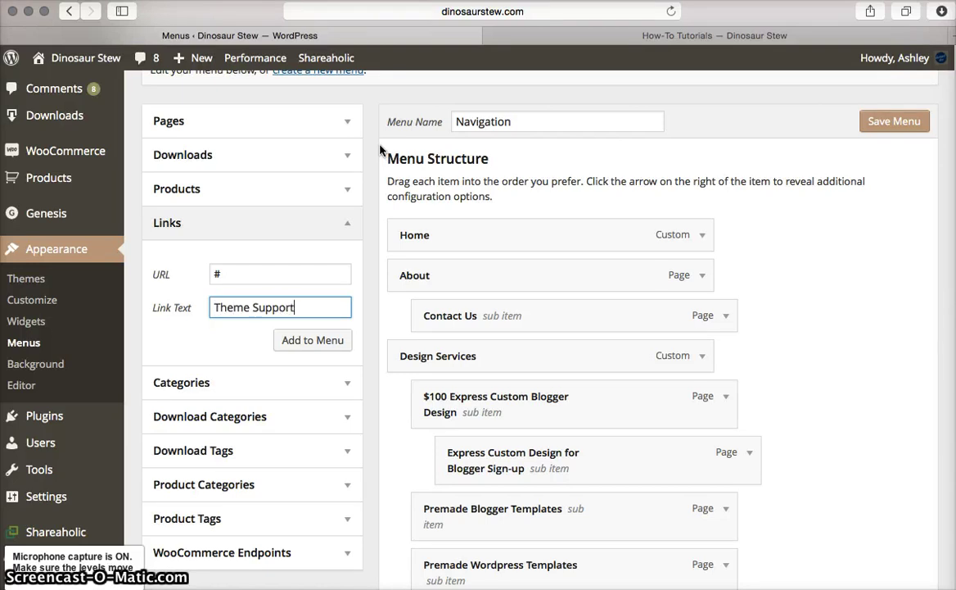
pyautogui.click(331, 339)
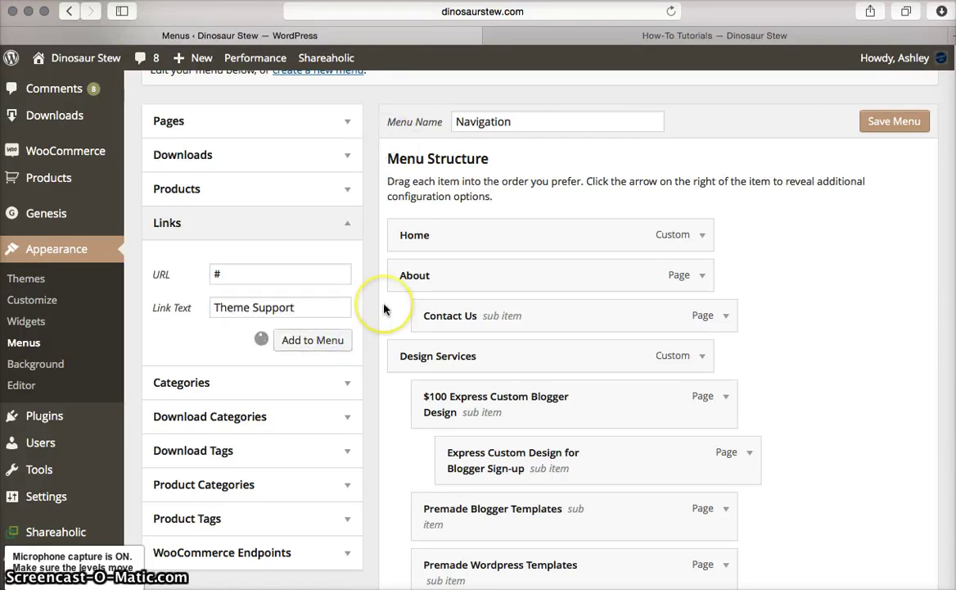
# Drag Theme Support in as a Tutorials sub item directly below How-To
pyautogui.scroll(-15, 384, 309)
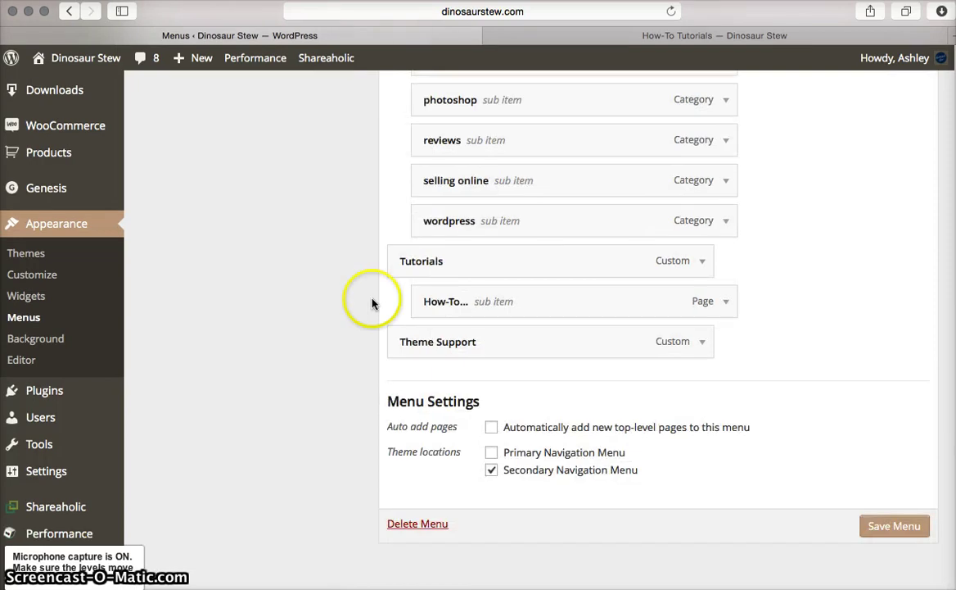
pyautogui.moveTo(405, 343); pyautogui.dragTo(474, 363)
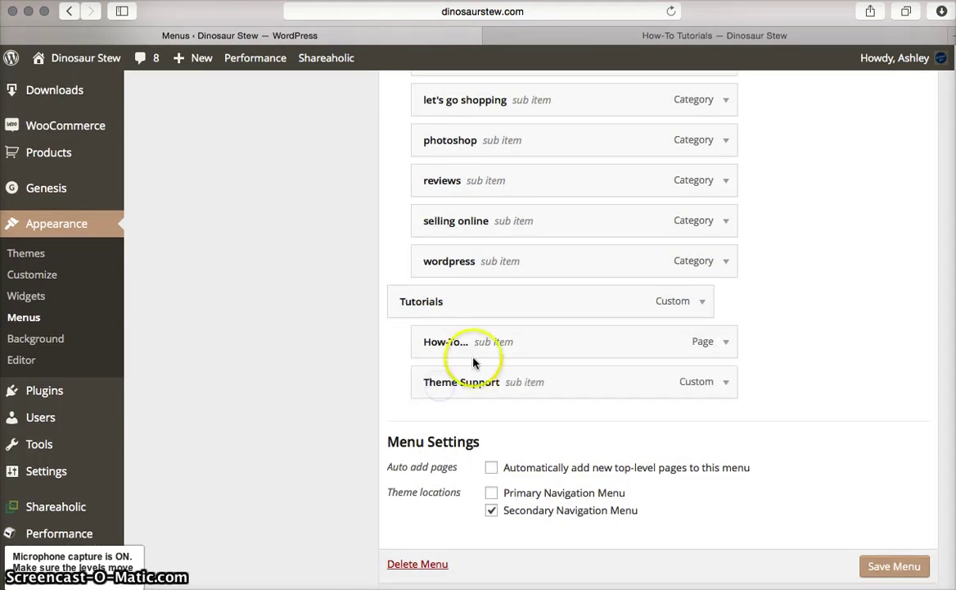
pyautogui.scroll(5, 311, 373)
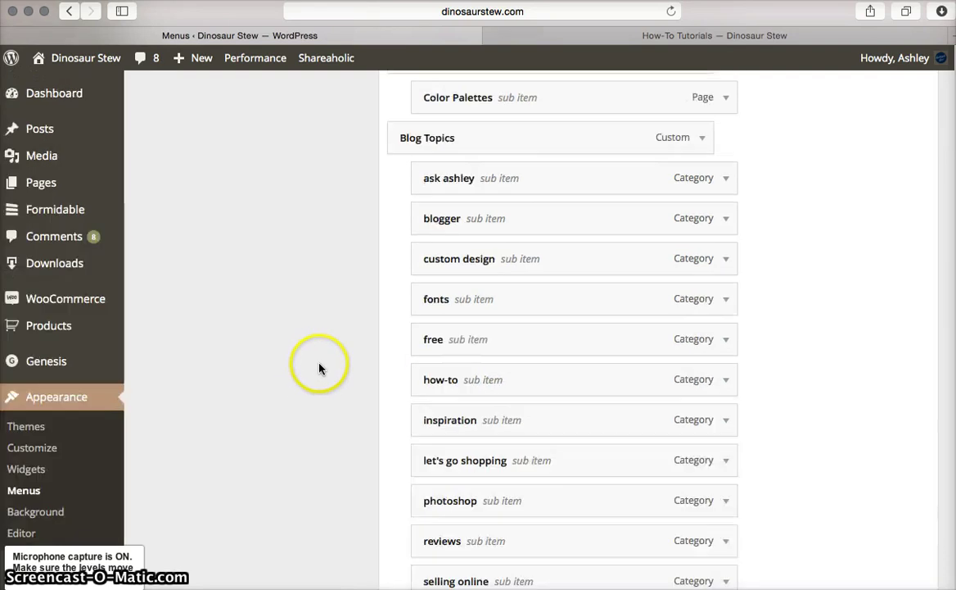
pyautogui.scroll(-1, 376, 355)
# Tick the Fairlight, Elissa and Esther & Aurelia Theme Set-Up pages under Pages and add them to the menu
pyautogui.click(282, 238)
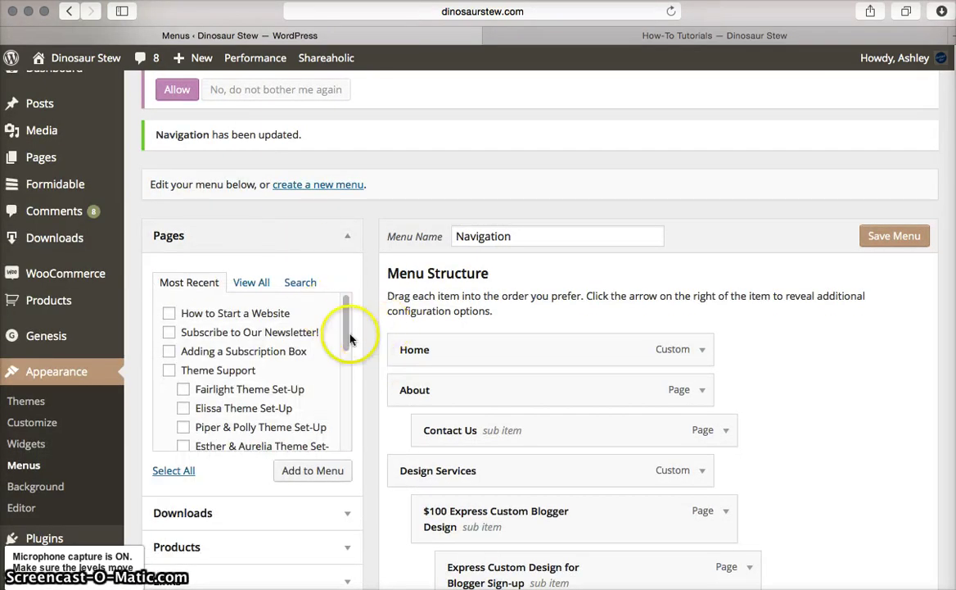
pyautogui.scroll(-3, 316, 336)
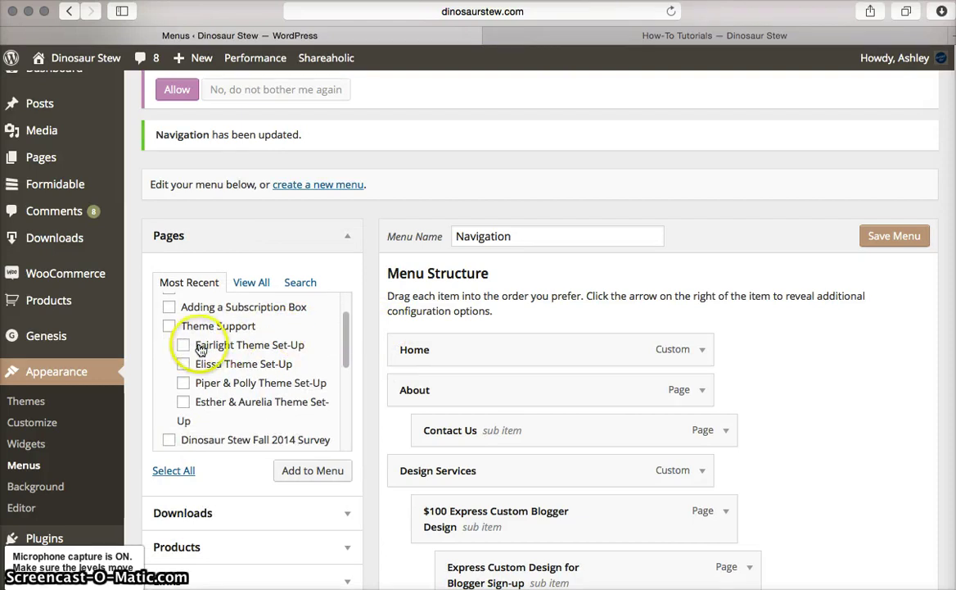
pyautogui.click(200, 349)
pyautogui.click(183, 363)
pyautogui.click(189, 414)
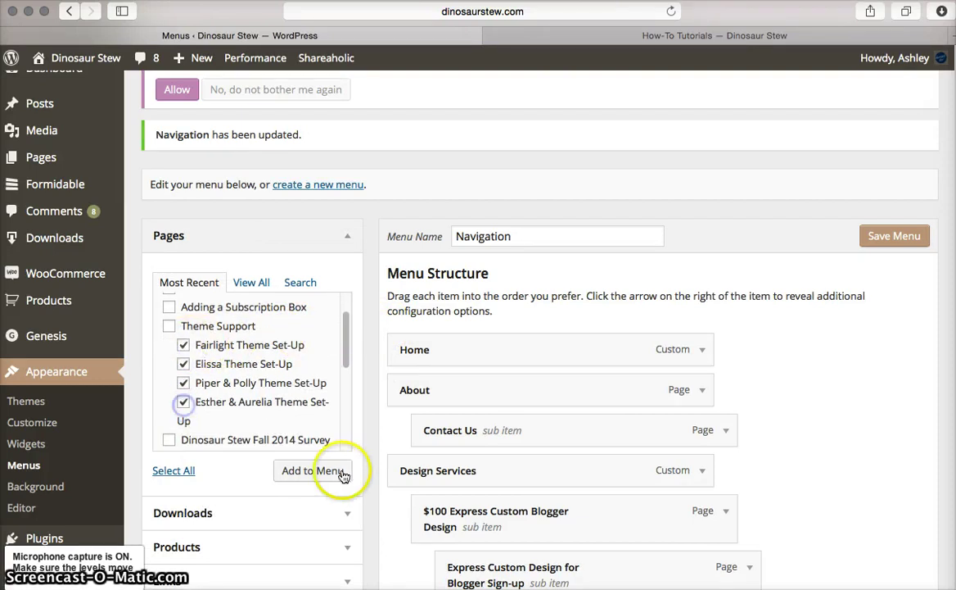
pyautogui.click(327, 472)
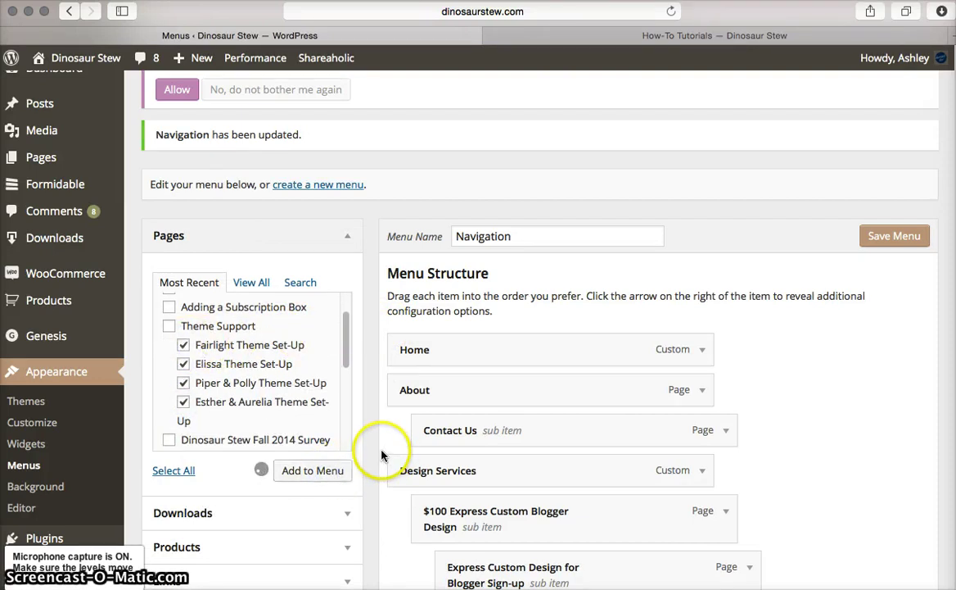
pyautogui.scroll(-10, 380, 454)
# Indent the Theme Set-Up items under Theme Support in order: Elissa, Esther & Aurelia, Fairlight, Piper & Polly
pyautogui.moveTo(534, 220); pyautogui.dragTo(547, 260)
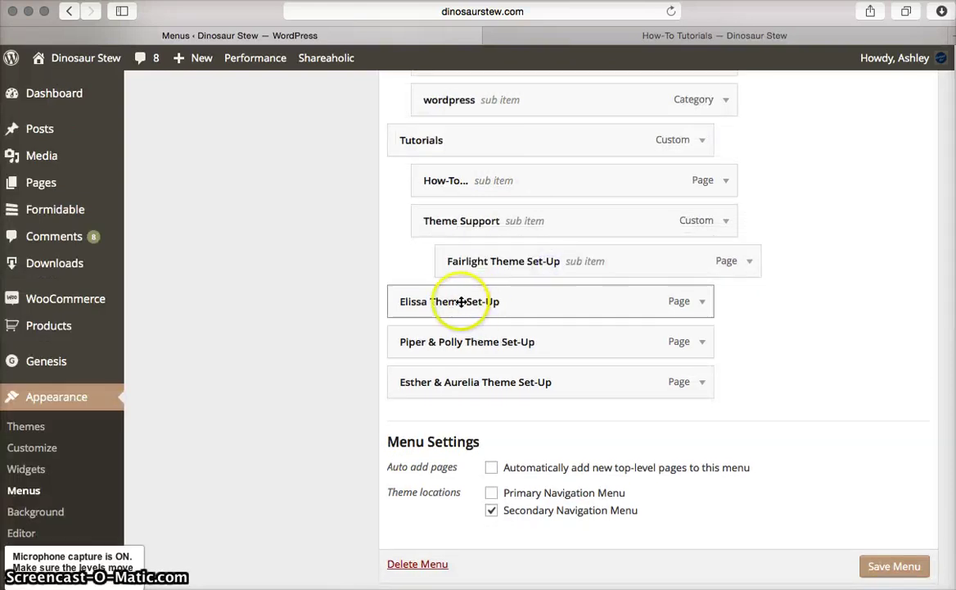
pyautogui.moveTo(447, 301); pyautogui.dragTo(519, 301)
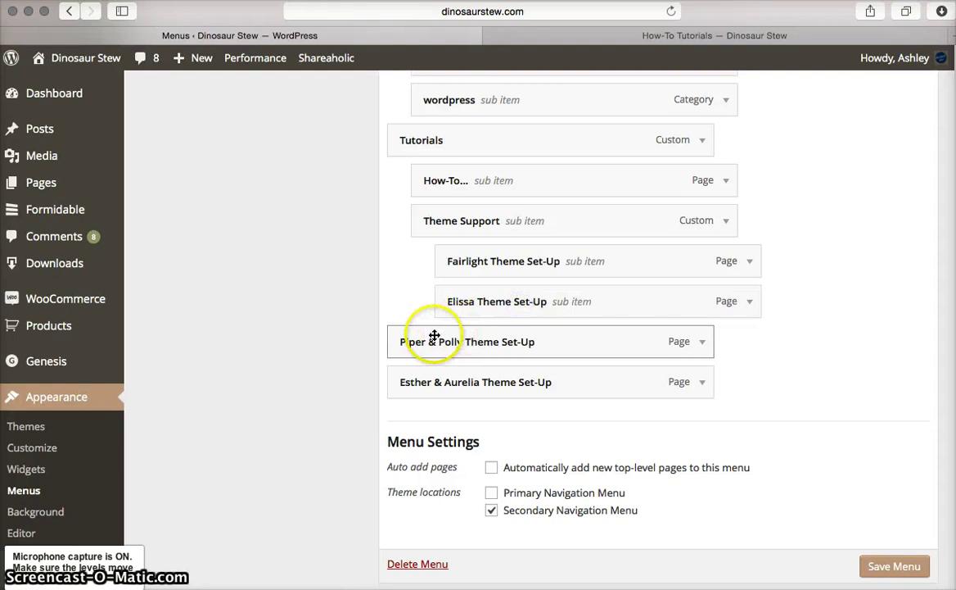
pyautogui.moveTo(433, 335); pyautogui.dragTo(486, 343)
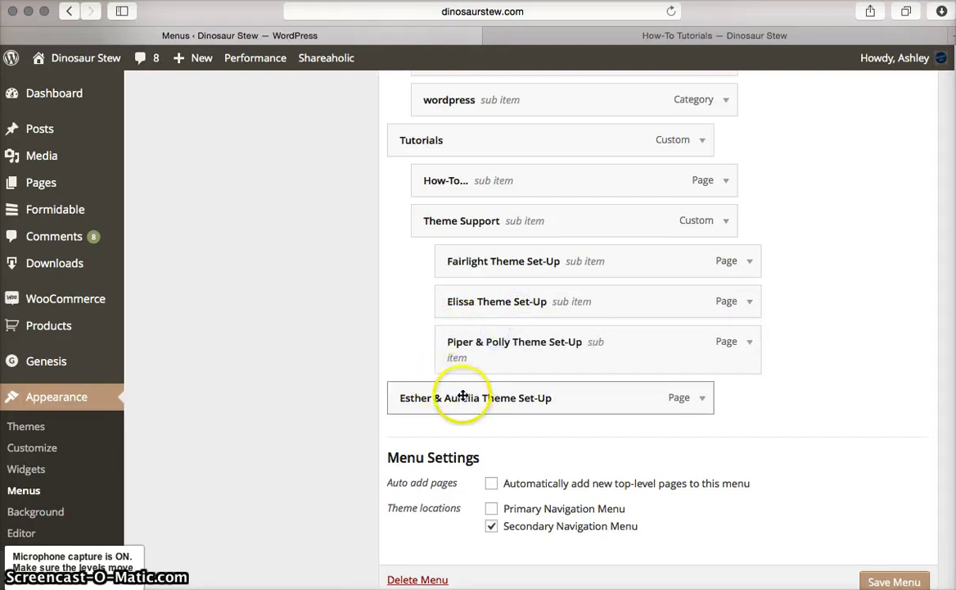
pyautogui.moveTo(468, 306); pyautogui.dragTo(459, 255)
pyautogui.moveTo(433, 383); pyautogui.dragTo(486, 303)
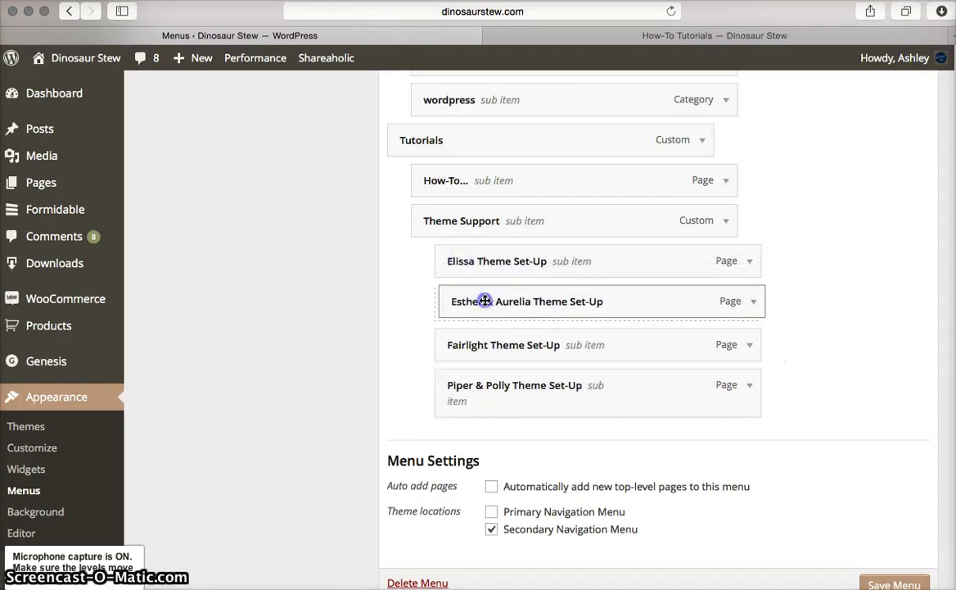
pyautogui.scroll(-1, 840, 462)
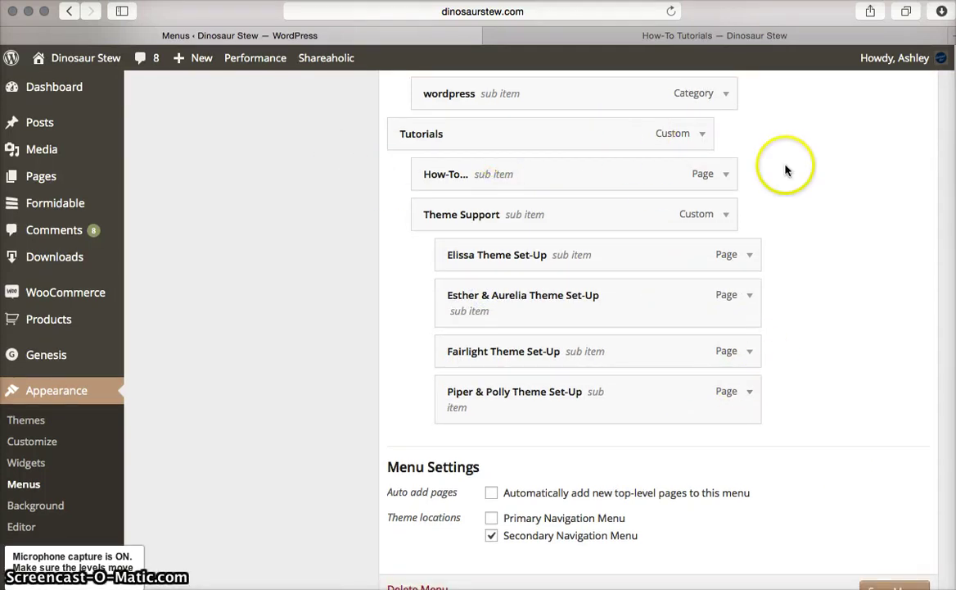
# Check the Tutorials item's URL is #, peek at How-To's settings, then save the menu
pyautogui.click(702, 133)
pyautogui.click(427, 188)
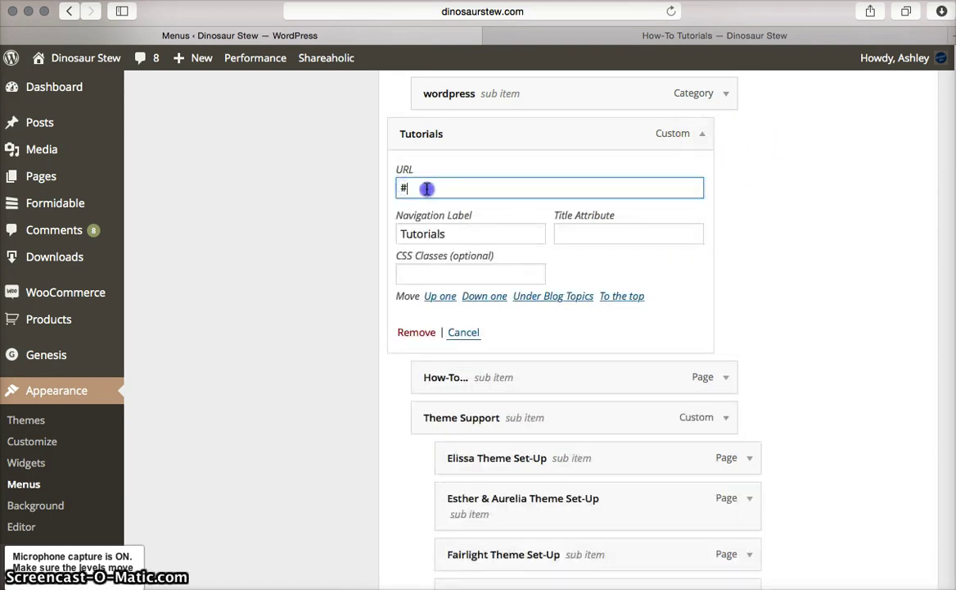
pyautogui.scroll(-4, 352, 195)
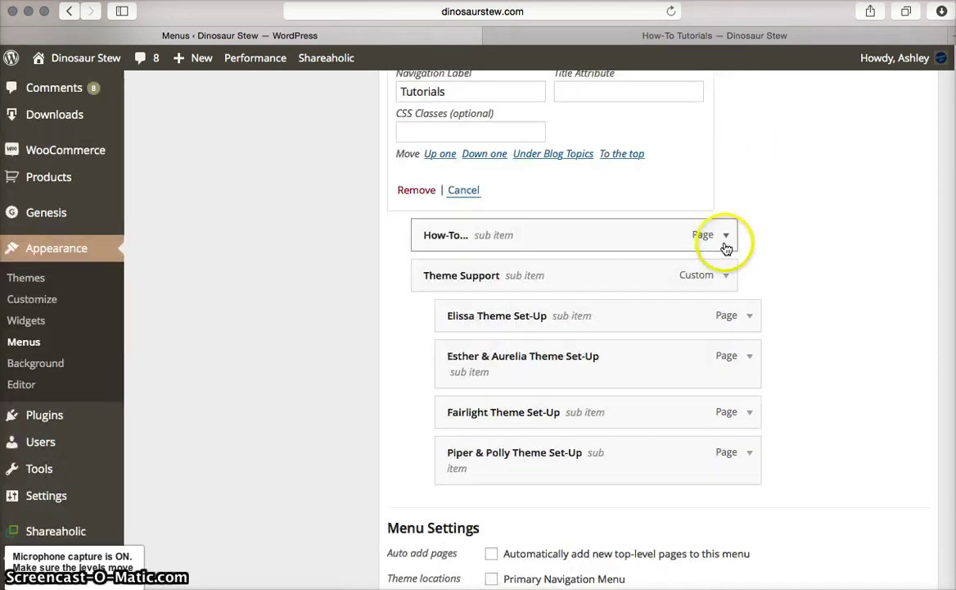
pyautogui.click(726, 236)
pyautogui.click(725, 238)
pyautogui.scroll(-3, 762, 292)
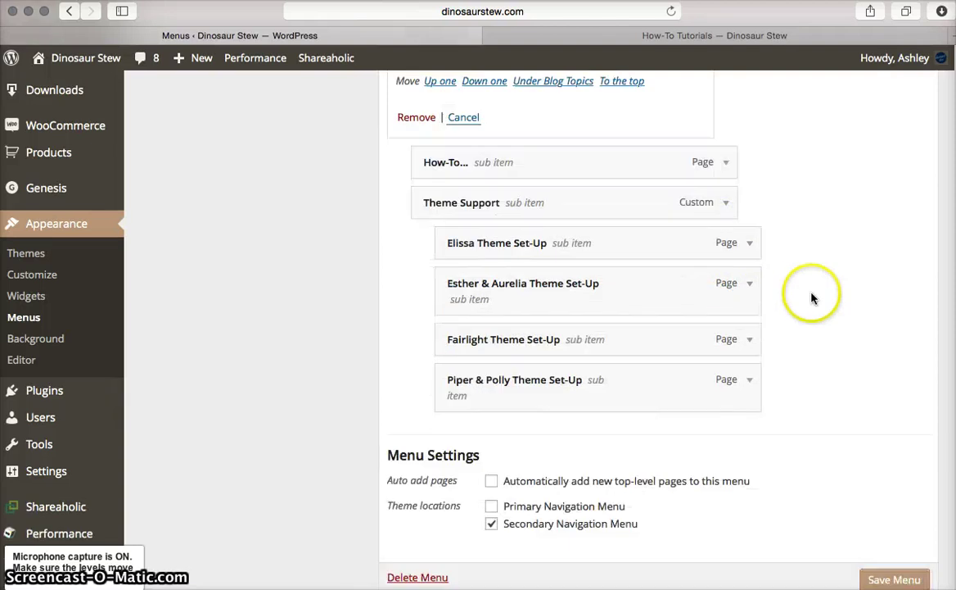
pyautogui.click(870, 527)
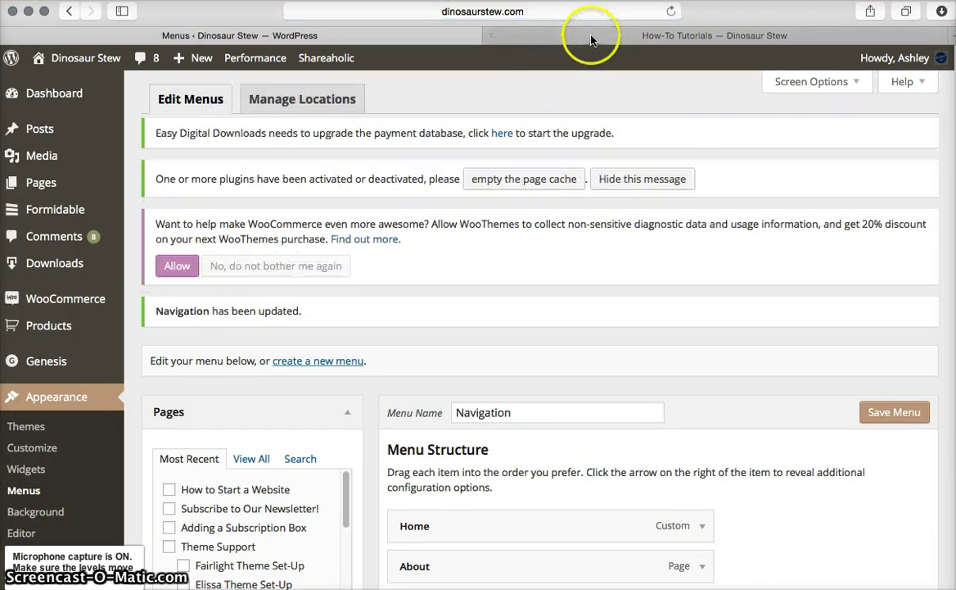
# Reload the live Dinosaur Stew site and open the How-To Tutorials page from the new Tutorials menu
pyautogui.click(592, 36)
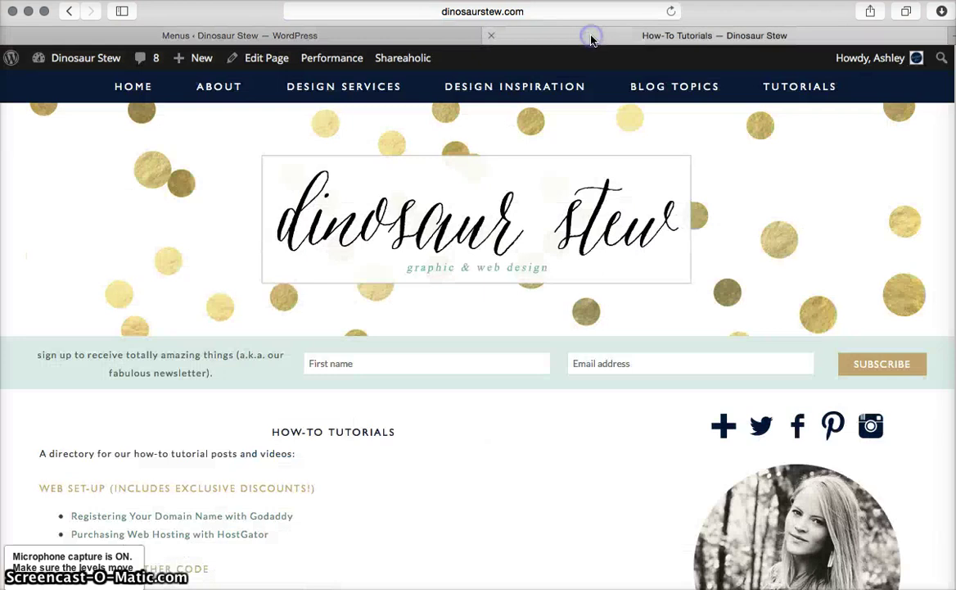
pyautogui.click(632, 206)
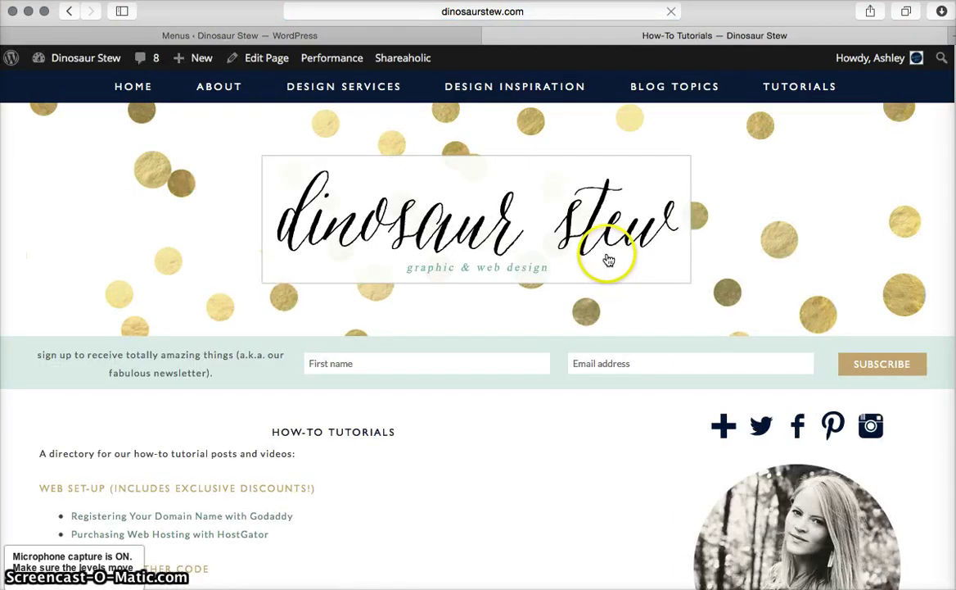
pyautogui.moveTo(803, 97)
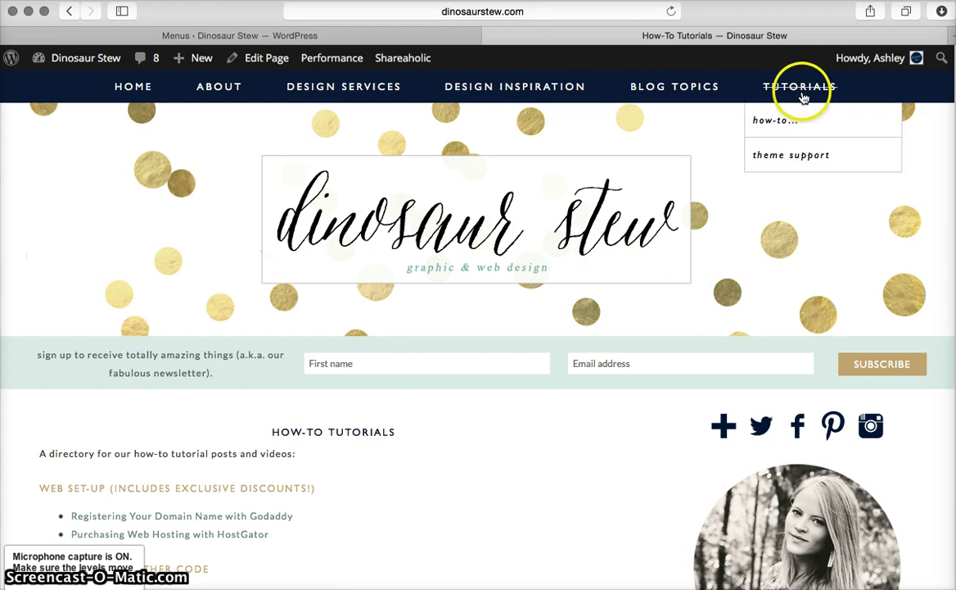
pyautogui.click(800, 93)
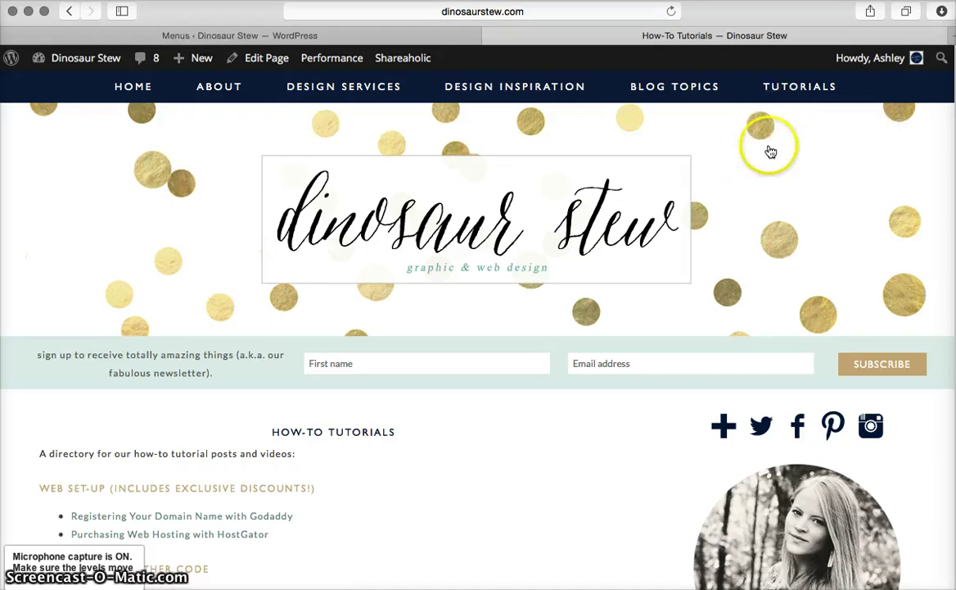
pyautogui.click(785, 124)
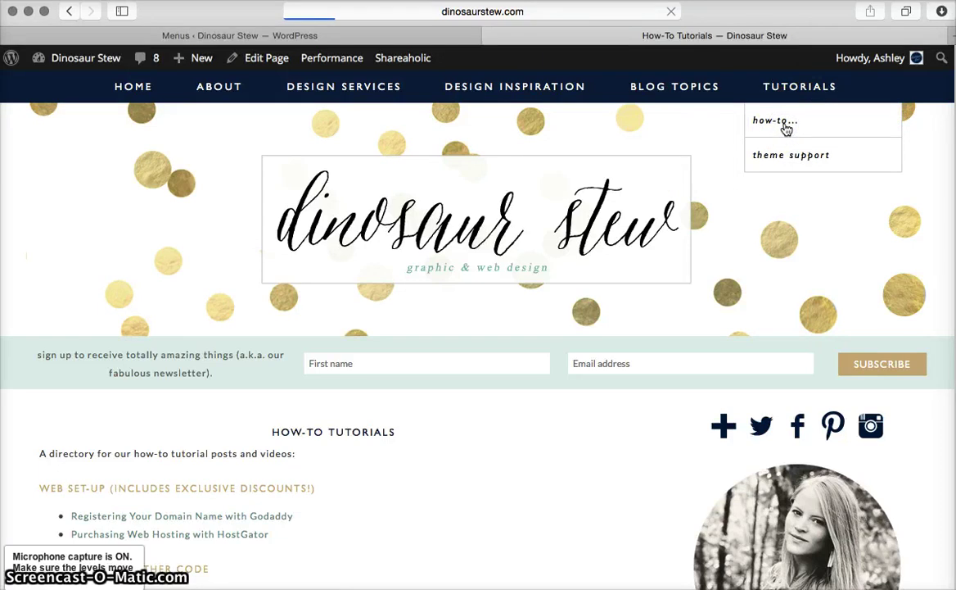
pyautogui.scroll(-5, 461, 241)
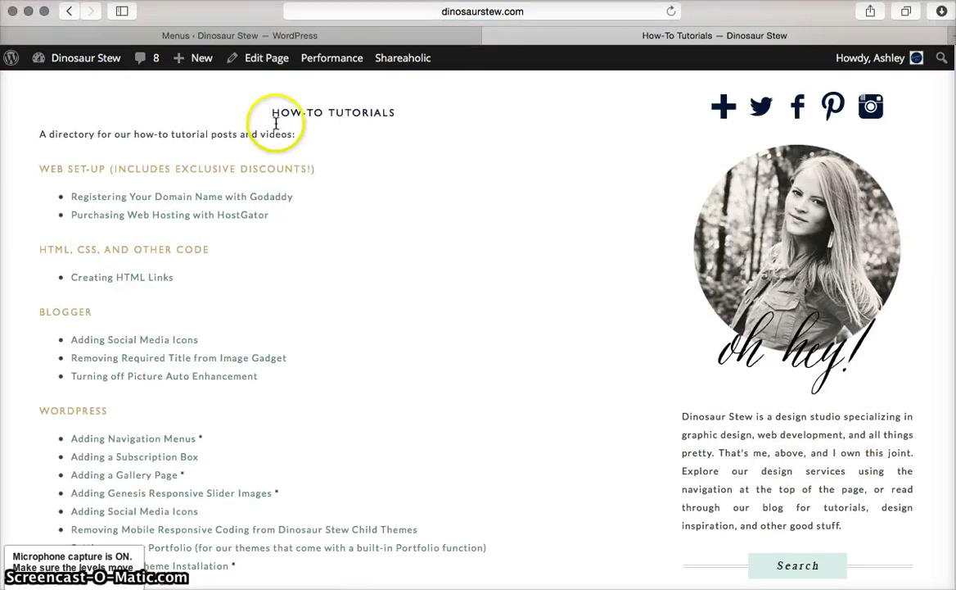
pyautogui.scroll(5, 534, 210)
# Open the Fairlight Theme Set-Up page from the Tutorials › Theme Support submenu
pyautogui.moveTo(782, 96)
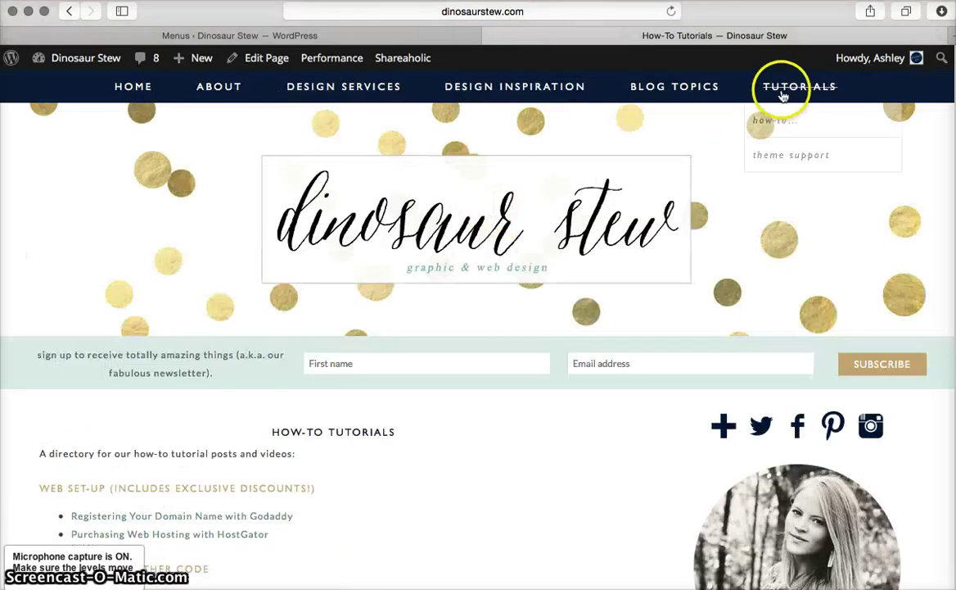
pyautogui.moveTo(783, 155)
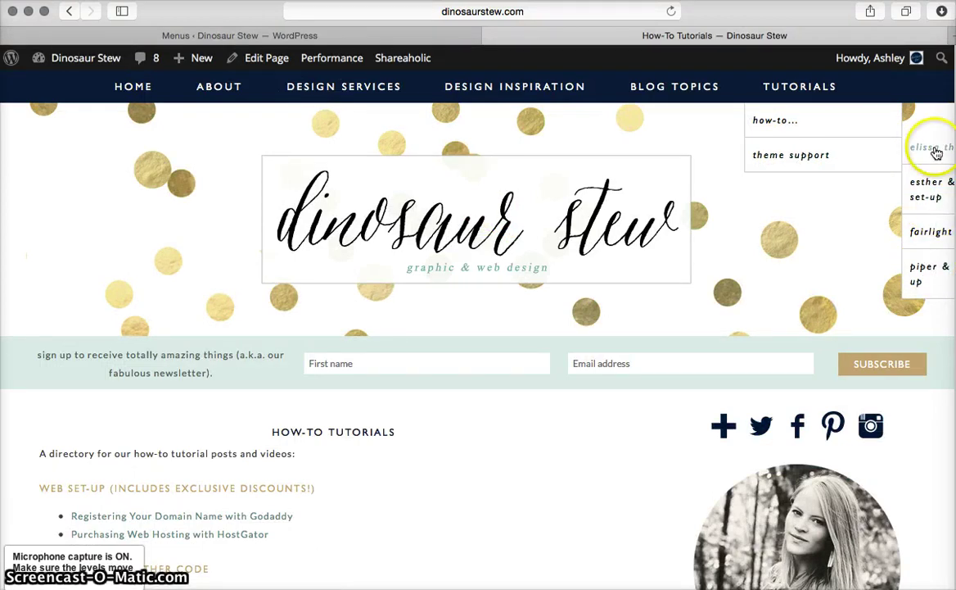
pyautogui.click(929, 236)
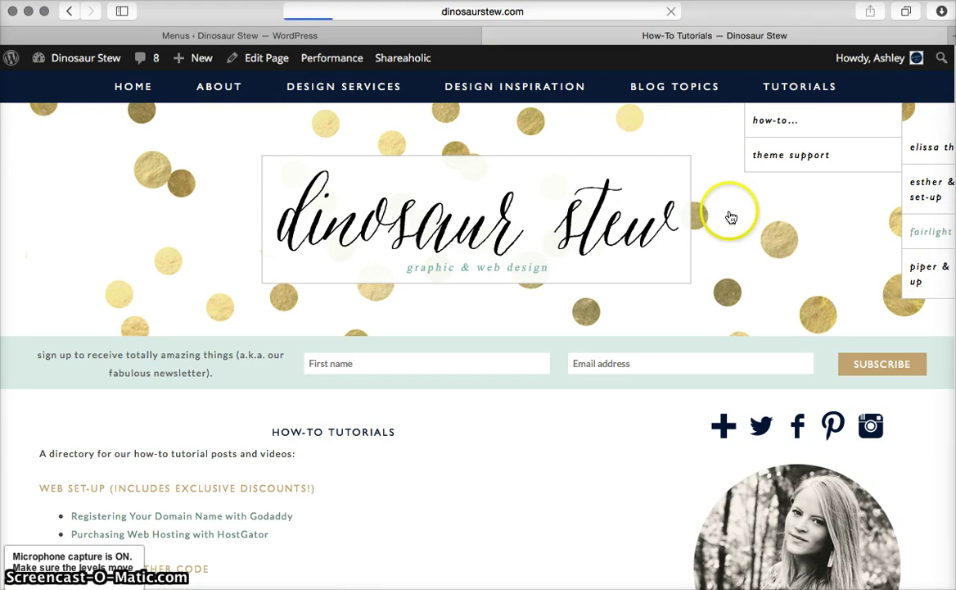